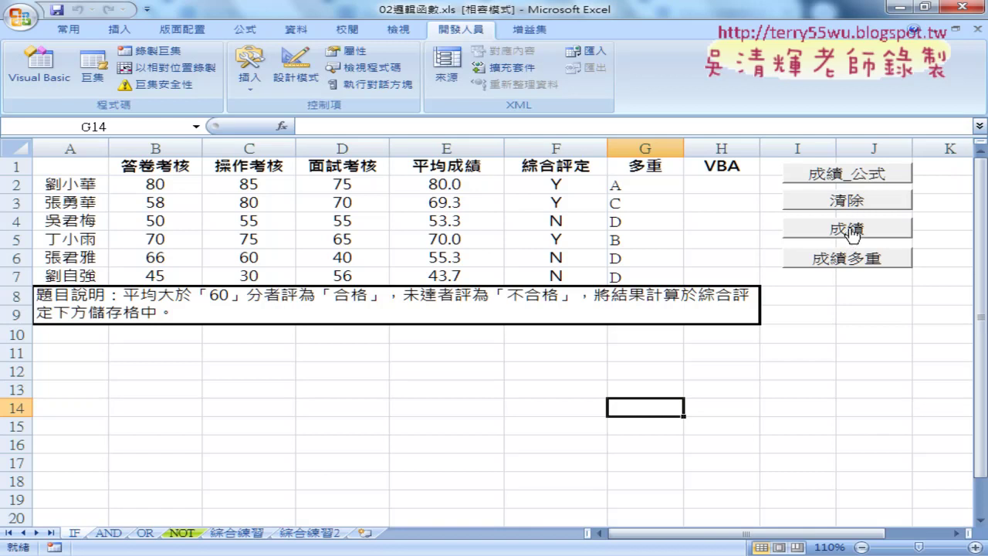
Demonstrate the buttons that fill column H with pass/fail and A–D grades, then clear it.
{"action": "left_click", "coordinate": [851, 231]}
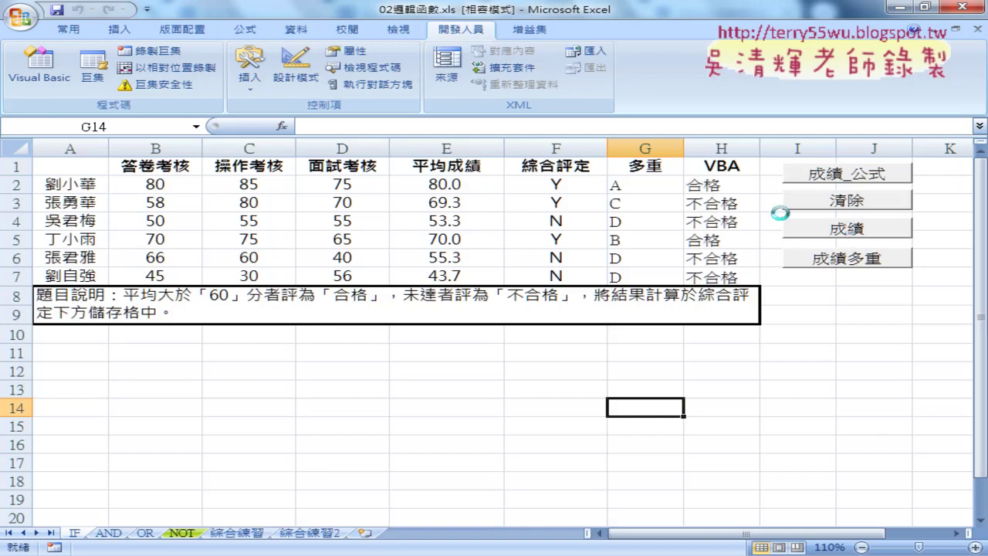
{"action": "left_click", "coordinate": [848, 262]}
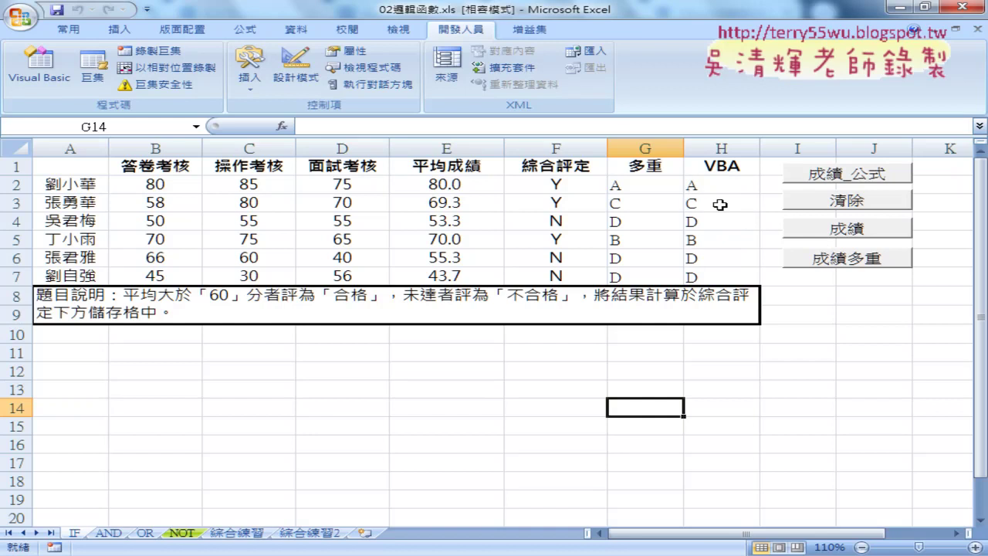
{"action": "left_click", "coordinate": [817, 203]}
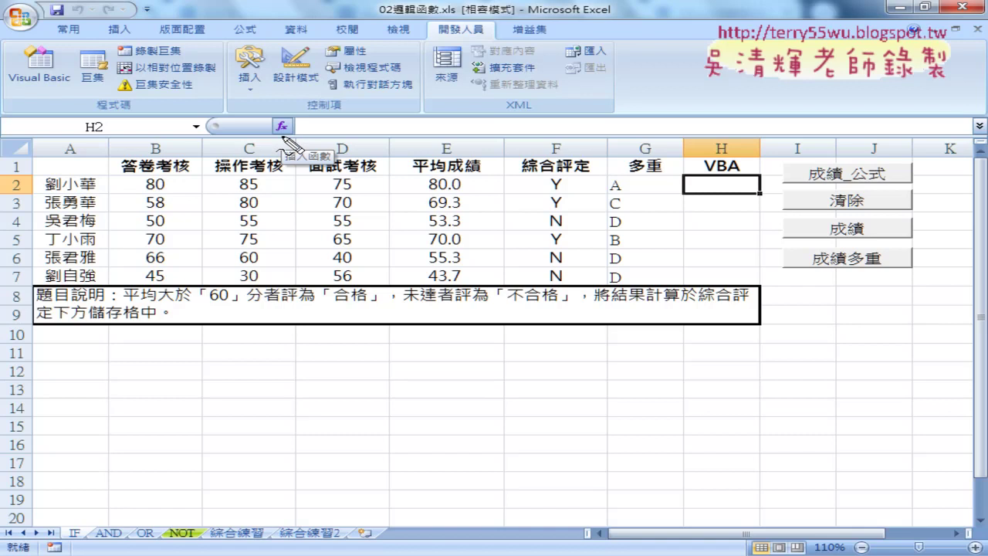
Draw red annotations on the E1 header, the E2 average and cell H2, then erase them.
{"action": "left_click_drag", "start_coordinate": [283, 132], "coordinate": [286, 120]}
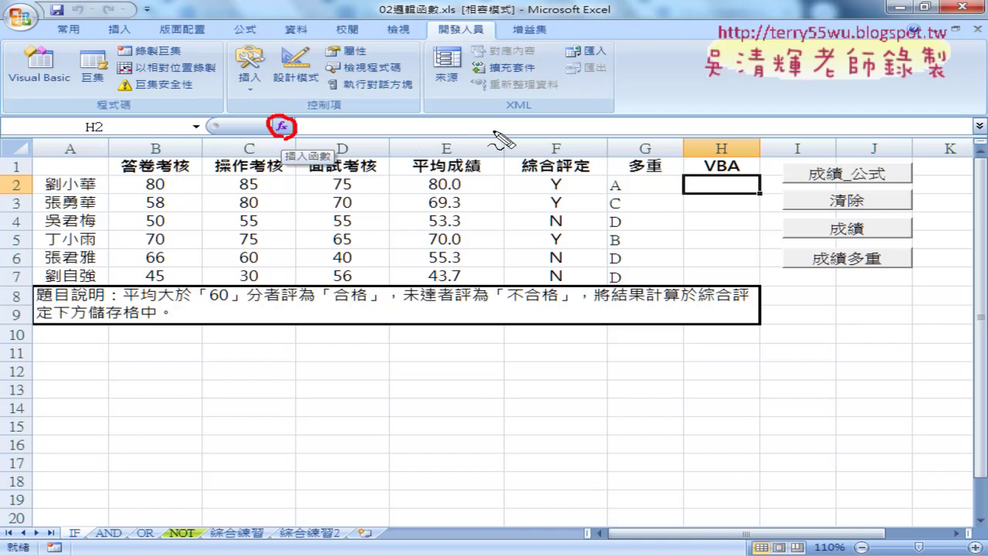
{"action": "mouse_move", "coordinate": [369, 97]}
{"action": "left_mouse_down"}
{"action": "mouse_move", "coordinate": [298, 122]}
{"action": "mouse_move", "coordinate": [315, 125]}
{"action": "left_mouse_up"}
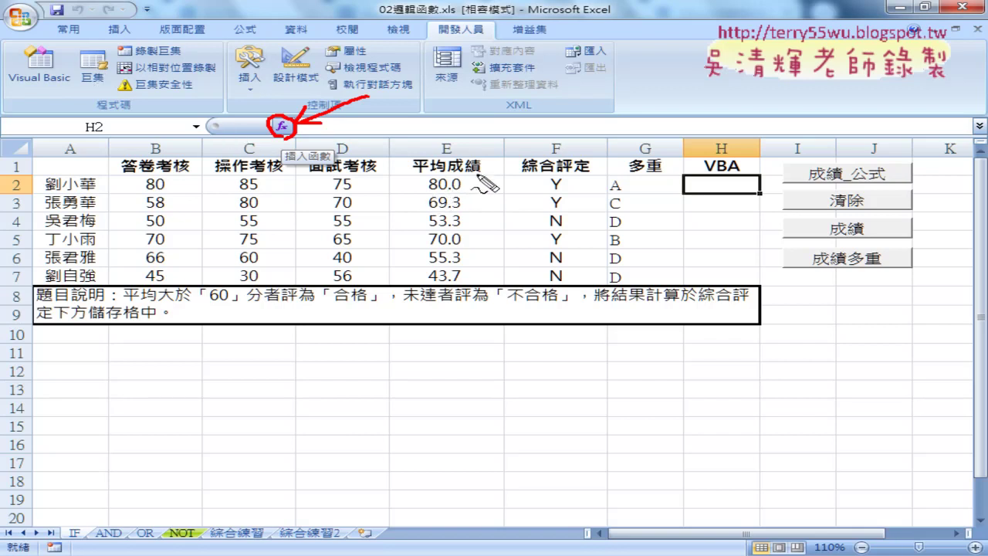
{"action": "left_click_drag", "start_coordinate": [451, 176], "coordinate": [480, 171]}
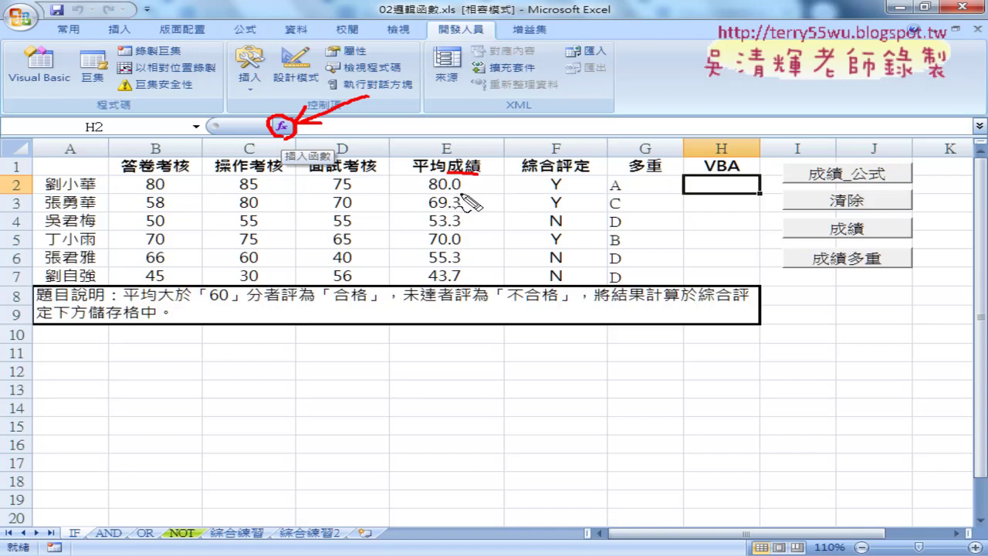
{"action": "left_click_drag", "start_coordinate": [471, 187], "coordinate": [422, 185]}
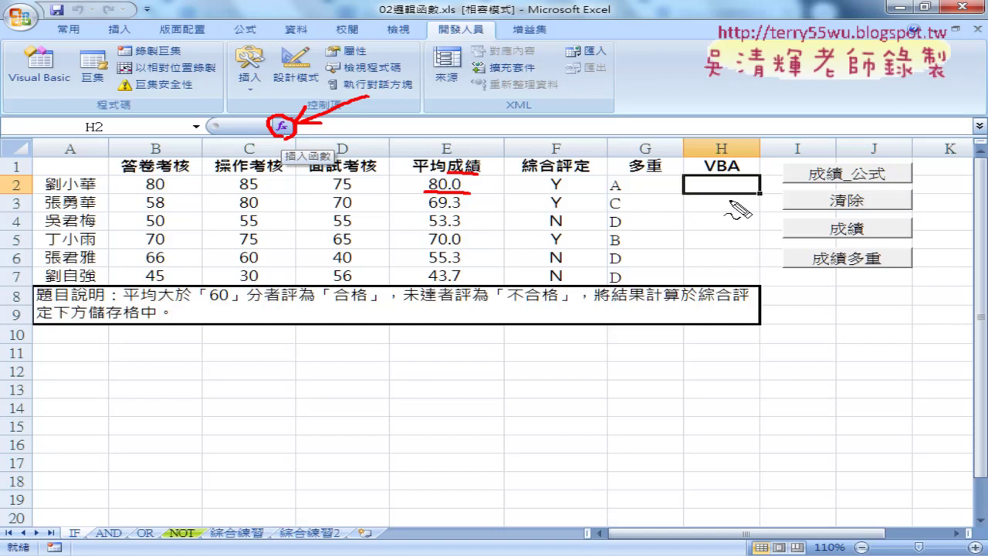
{"action": "mouse_move", "coordinate": [745, 189]}
{"action": "left_mouse_down"}
{"action": "mouse_move", "coordinate": [709, 188]}
{"action": "mouse_move", "coordinate": [723, 197]}
{"action": "left_mouse_up"}
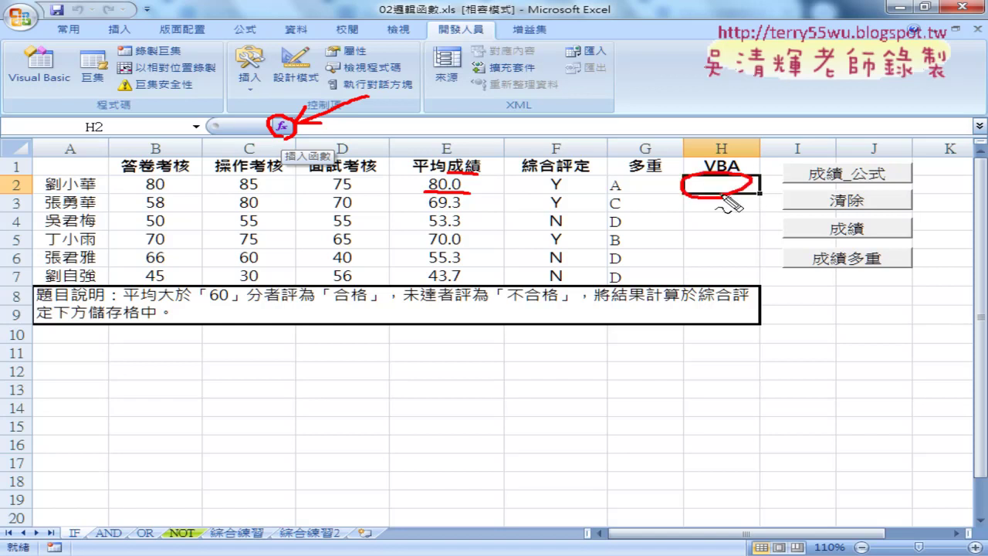
{"action": "key", "text": "Escape"}
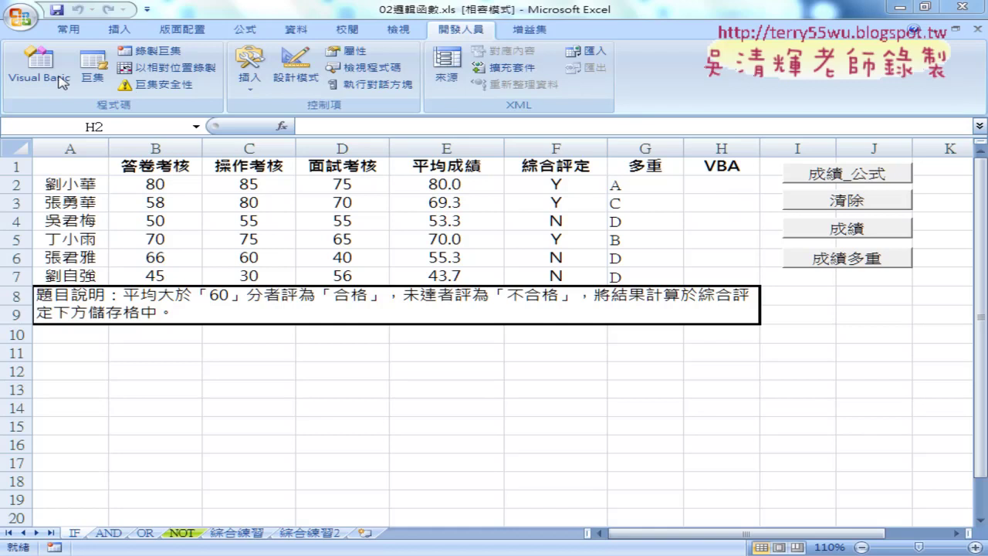
Copy the word 成績 from the 平均成績 header in E1.
{"action": "left_click", "coordinate": [461, 166]}
{"action": "left_click_drag", "start_coordinate": [367, 126], "coordinate": [337, 127]}
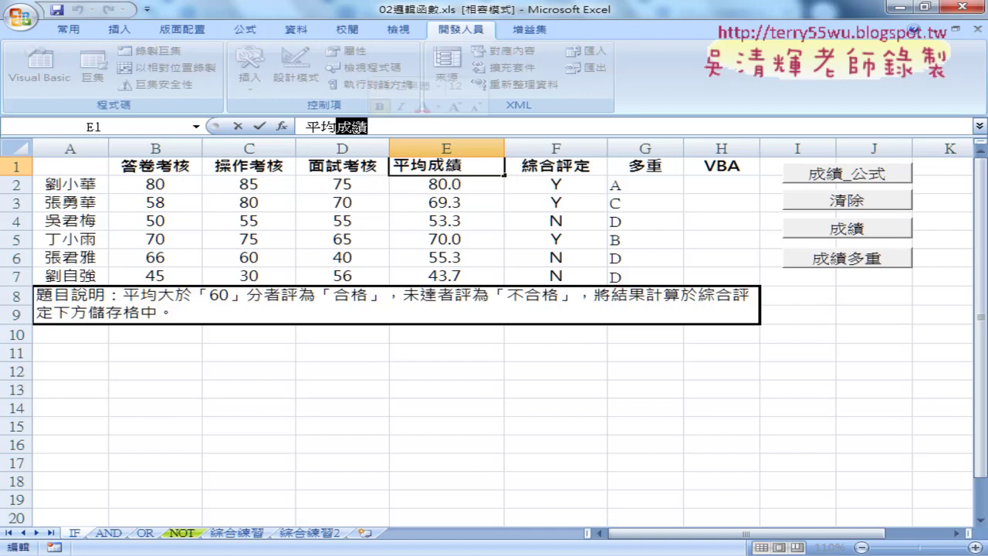
{"action": "right_click", "coordinate": [353, 127]}
{"action": "left_click", "coordinate": [401, 155]}
{"action": "left_click", "coordinate": [260, 126]}
Insert a new Function procedure named 成績函數 into Module1 via Insert > Procedure.
{"action": "left_click", "coordinate": [38, 69]}
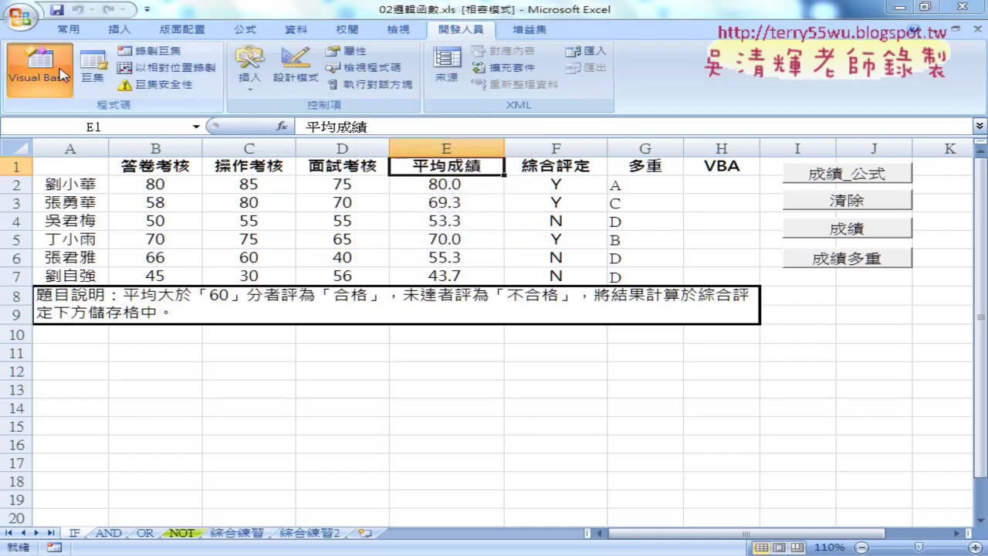
{"action": "scroll", "coordinate": [544, 254], "scroll_direction": "down", "scroll_amount": 1}
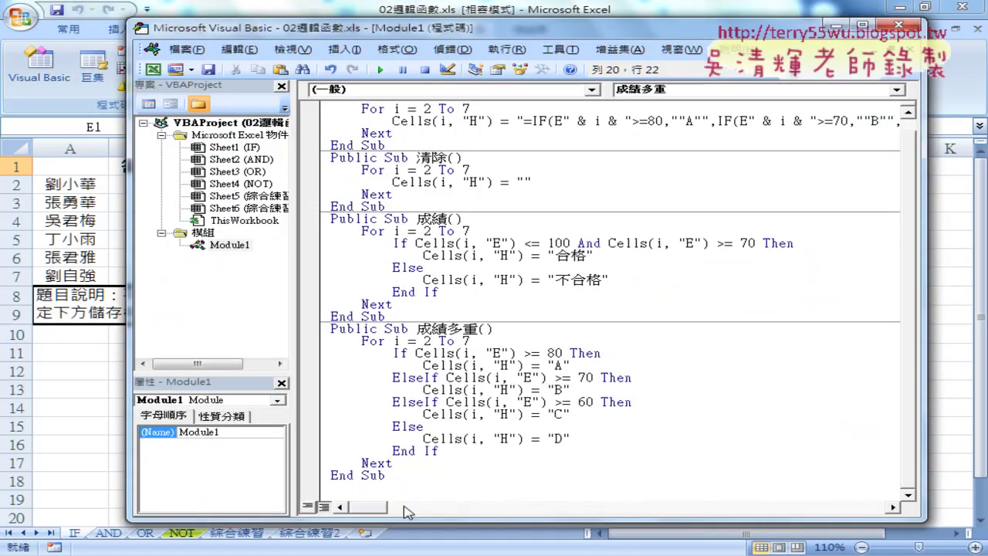
{"action": "left_click", "coordinate": [421, 341]}
{"action": "left_click", "coordinate": [343, 48]}
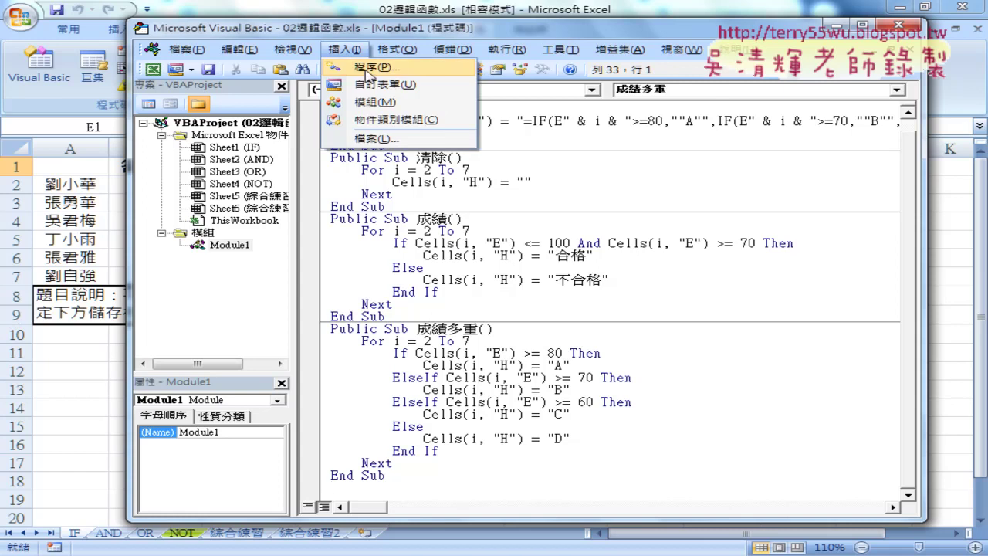
{"action": "left_click", "coordinate": [380, 68]}
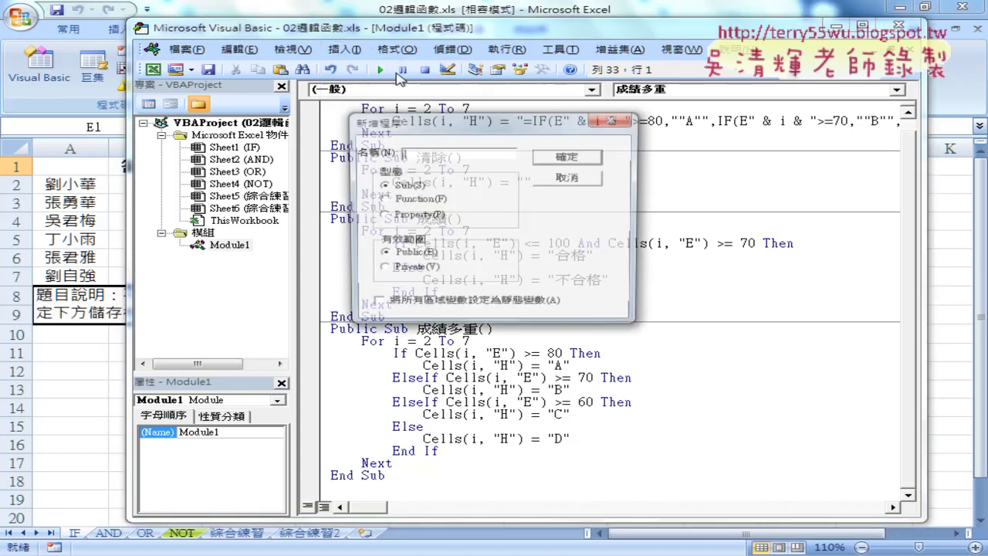
{"action": "left_click", "coordinate": [401, 198]}
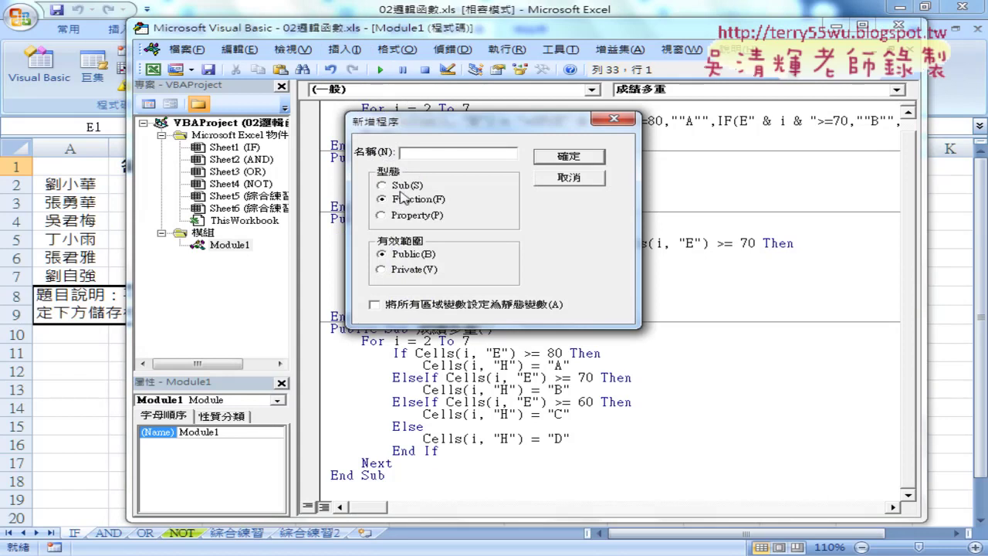
{"action": "right_click", "coordinate": [434, 156]}
{"action": "left_click", "coordinate": [463, 218]}
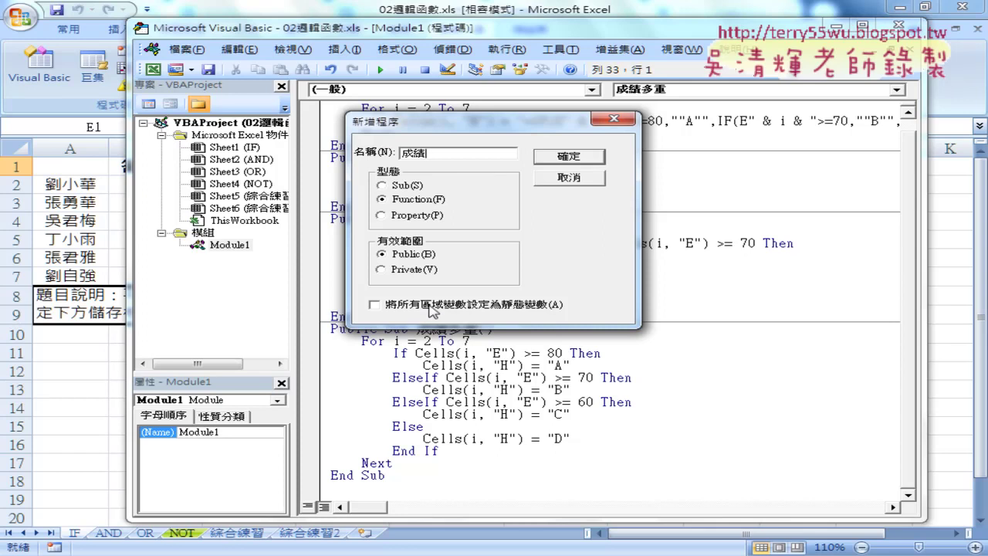
{"action": "type", "text": "含"}
{"action": "type", "text": "ㄏ"}
{"action": "type", "text": "數"}
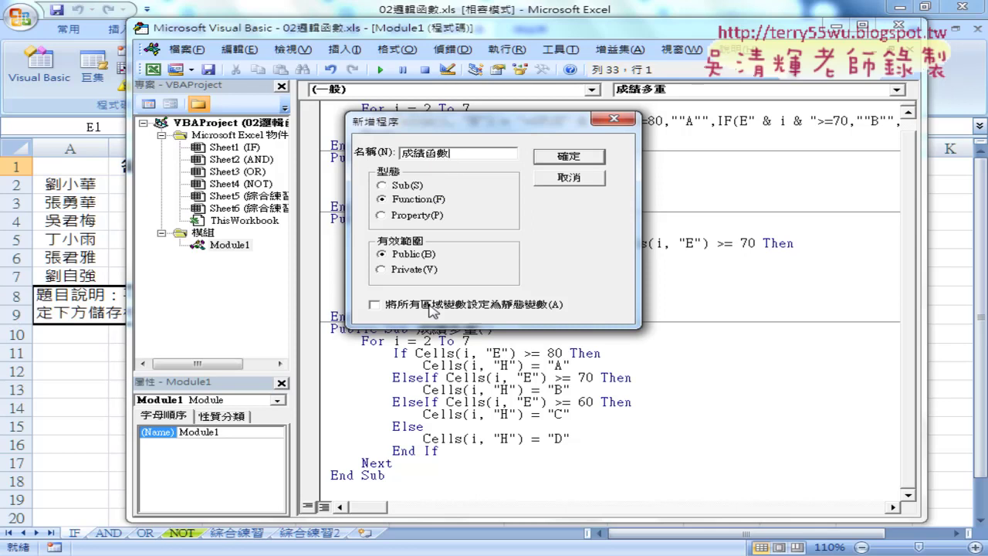
{"action": "left_click", "coordinate": [593, 164]}
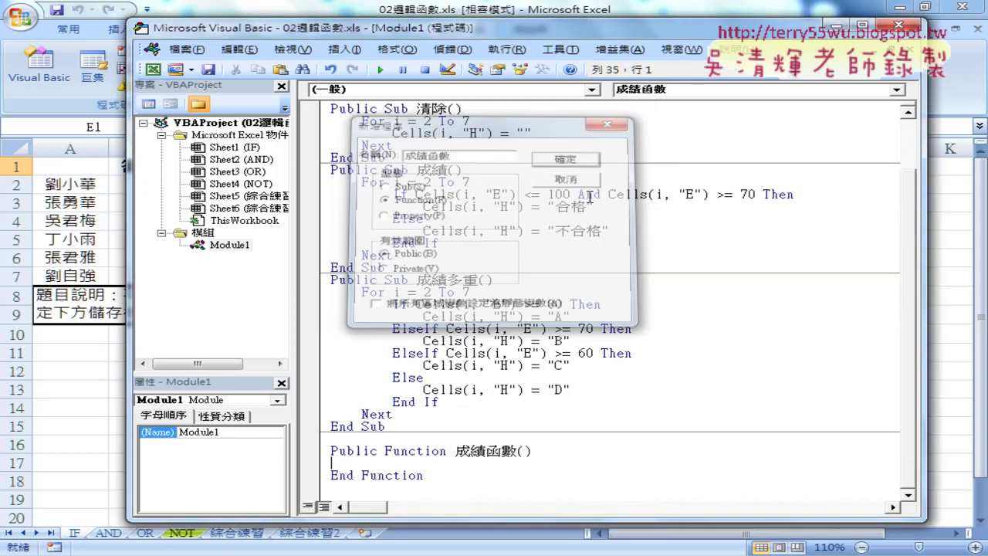
Copy 平均成績 from the E1 header and paste it inside the parentheses of 成績函數().
{"action": "left_click", "coordinate": [102, 236]}
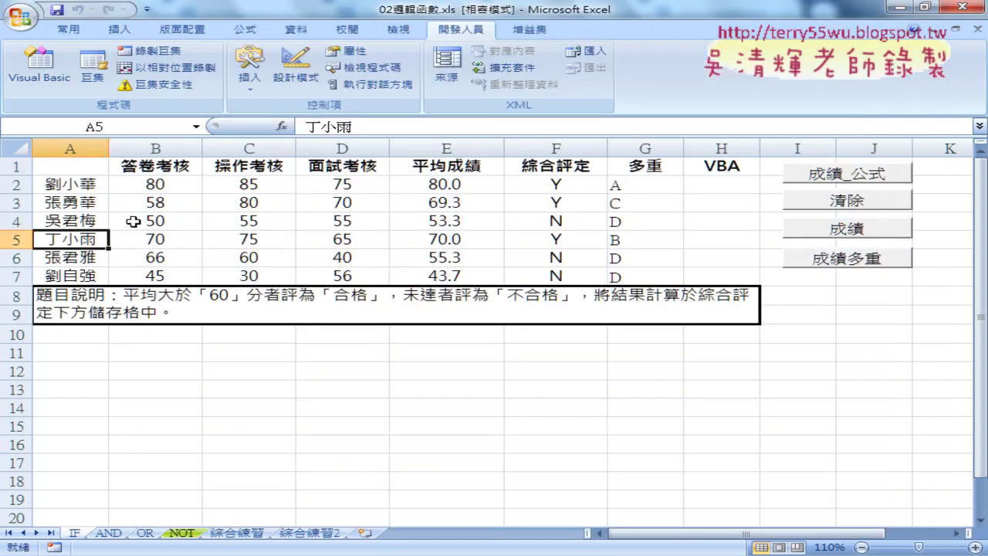
{"action": "left_click", "coordinate": [443, 170]}
{"action": "left_click_drag", "start_coordinate": [382, 129], "coordinate": [305, 127]}
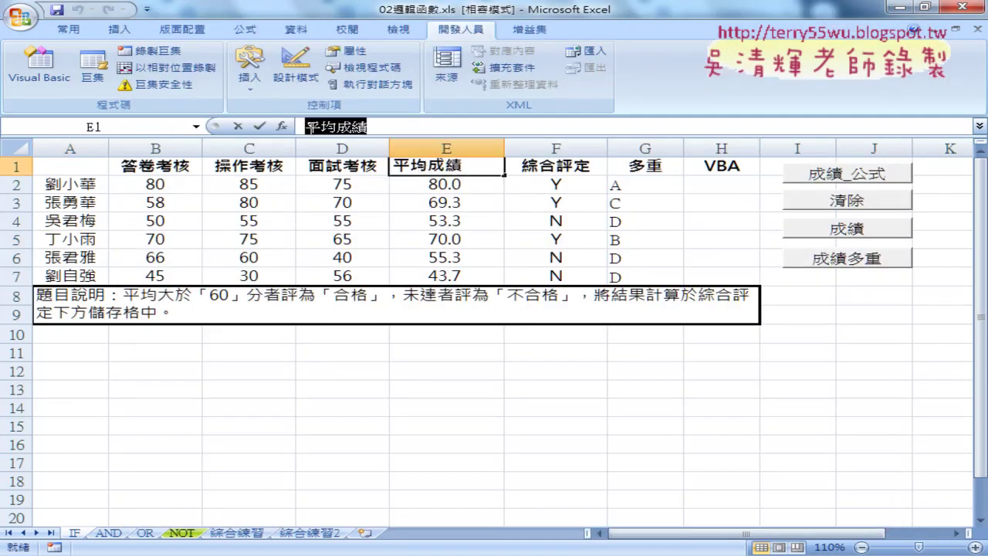
{"action": "right_click", "coordinate": [337, 127]}
{"action": "left_click", "coordinate": [379, 156]}
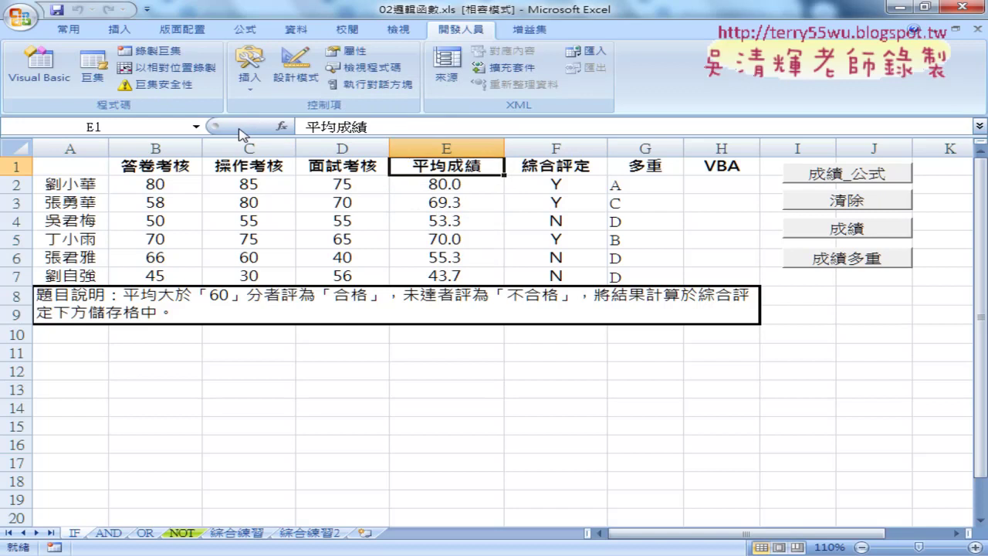
{"action": "left_click", "coordinate": [239, 127]}
{"action": "key", "text": "alt+F11"}
{"action": "left_click", "coordinate": [528, 450]}
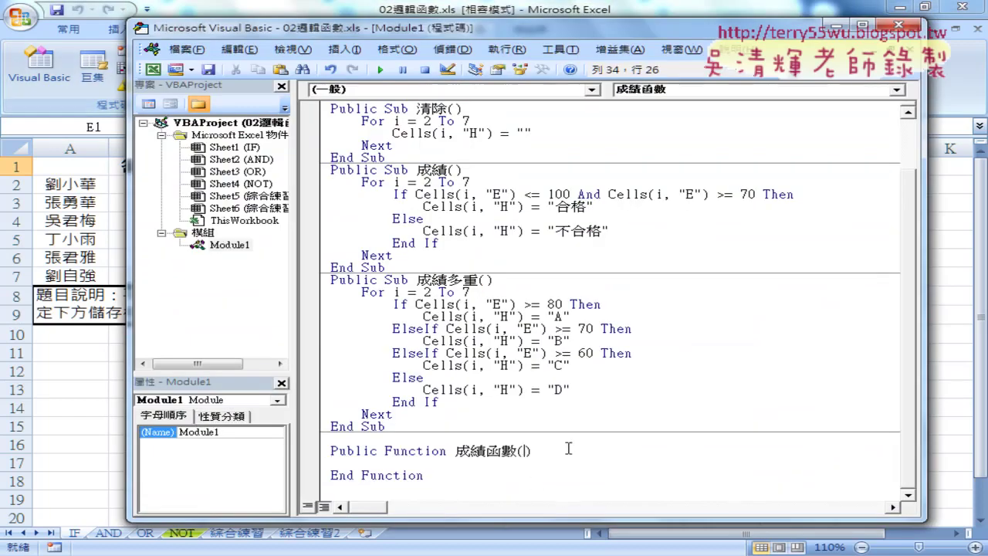
{"action": "key", "text": "ctrl+v"}
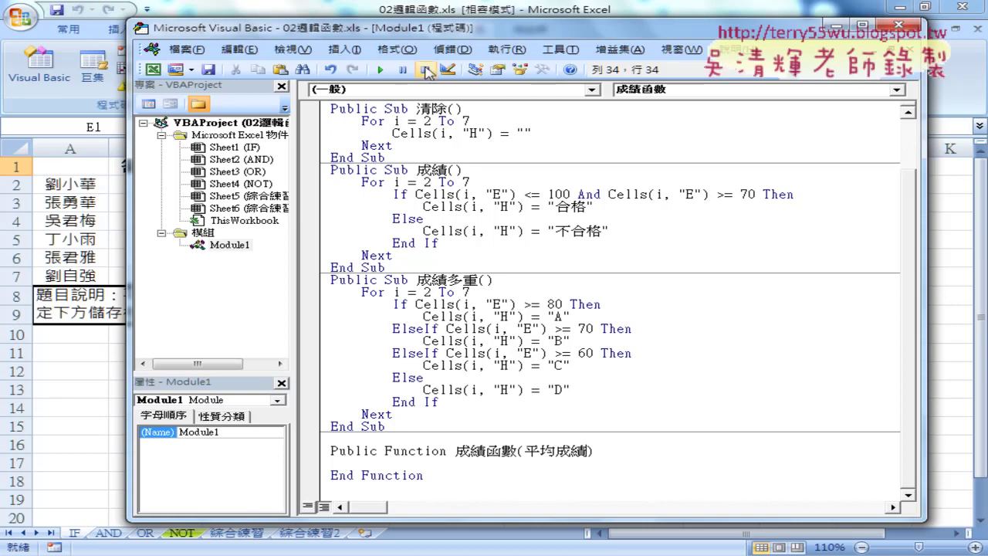
{"action": "mouse_move", "coordinate": [445, 31]}
{"action": "left_mouse_down"}
{"action": "mouse_move", "coordinate": [395, 162]}
{"action": "mouse_move", "coordinate": [390, 247]}
{"action": "left_mouse_up"}
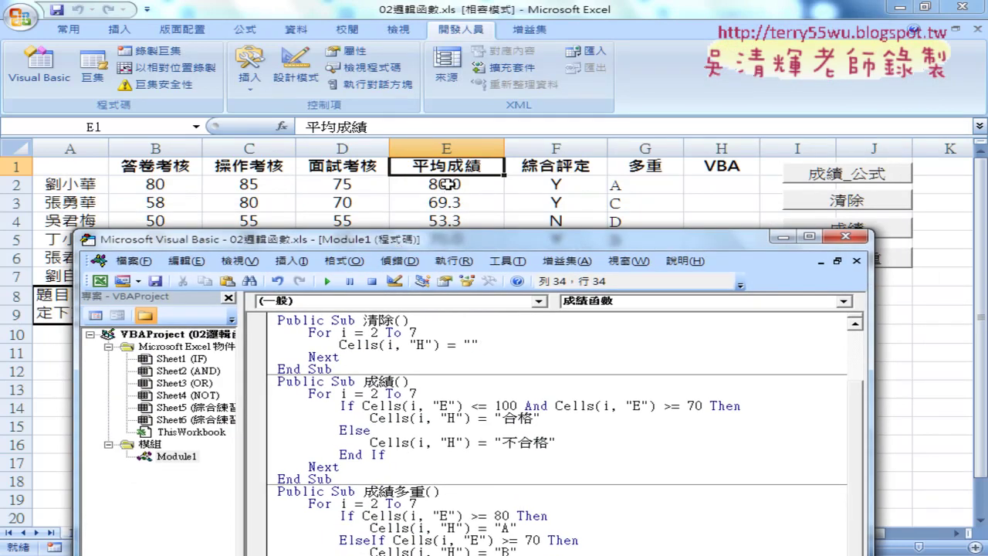
Write the line If 平均成績 >= 60 Then in the function body.
{"action": "left_click_drag", "start_coordinate": [469, 241], "coordinate": [495, 60]}
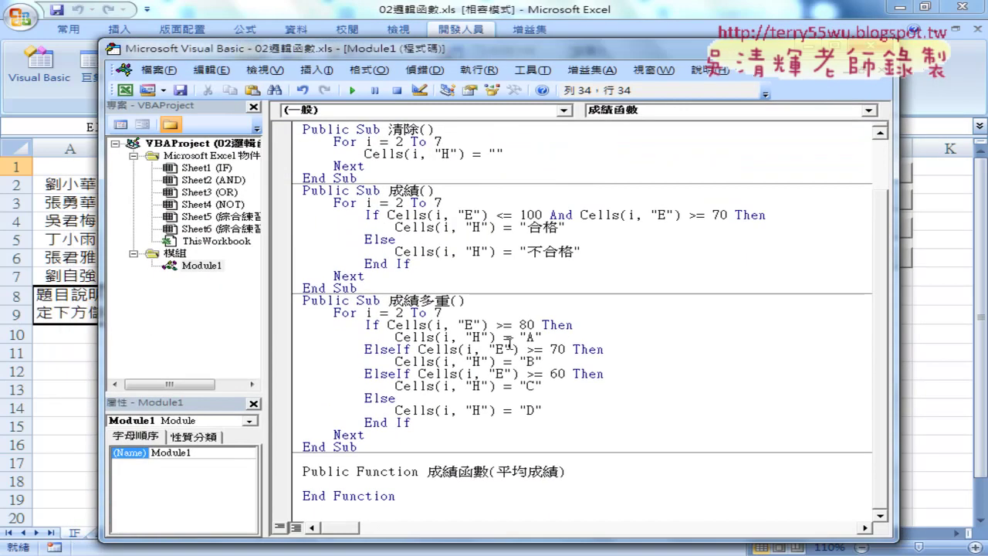
{"action": "left_click_drag", "start_coordinate": [495, 468], "coordinate": [556, 468]}
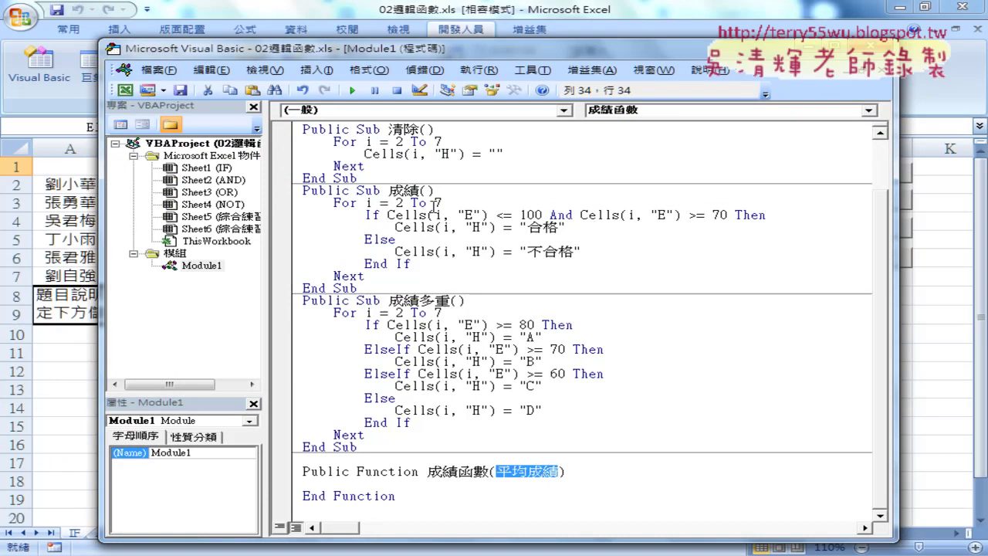
{"action": "left_click", "coordinate": [497, 483]}
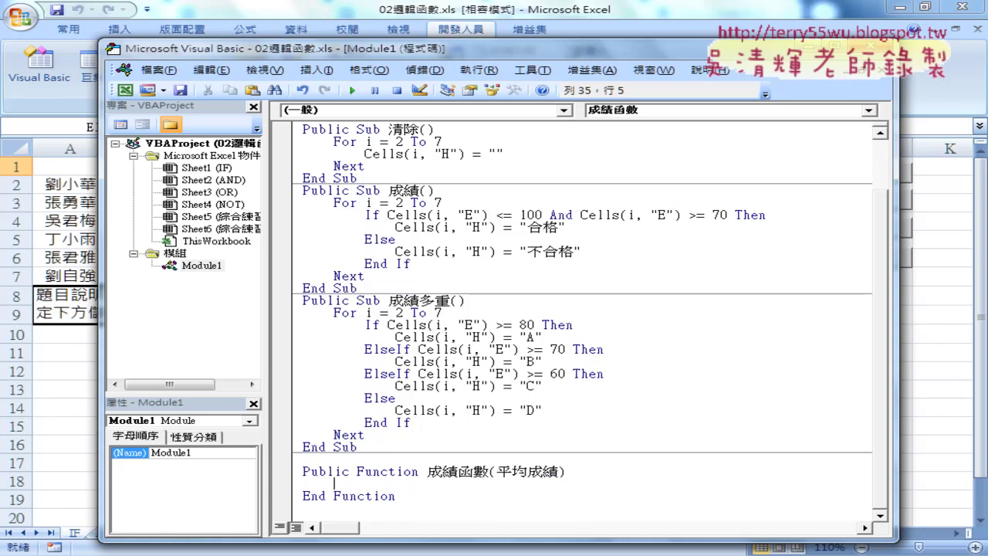
{"action": "type", "text": "0"}
{"action": "key", "text": "BackSpace"}
{"action": "type", "text": "i"}
{"action": "type", "text": "f"}
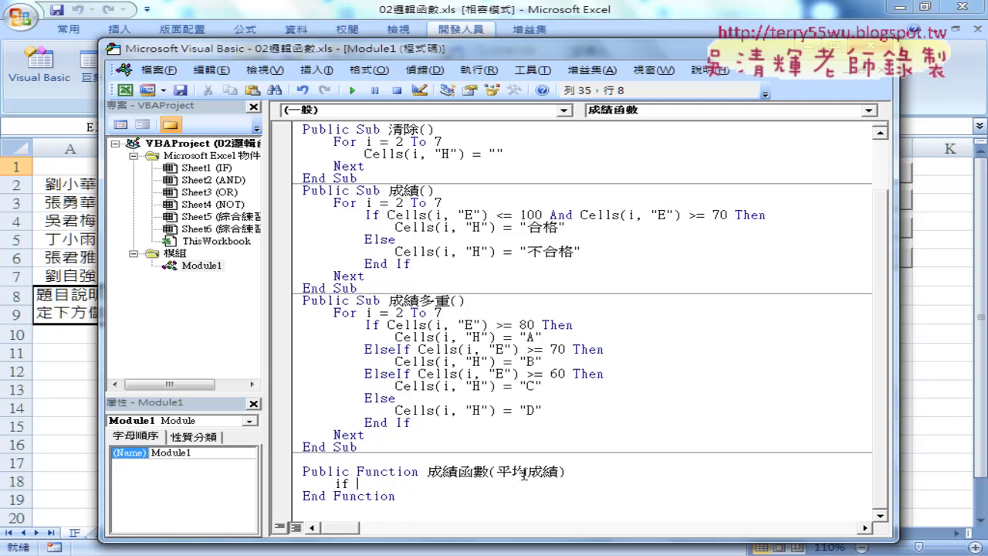
{"action": "left_click", "coordinate": [501, 472]}
{"action": "left_click", "coordinate": [494, 348]}
{"action": "left_click_drag", "start_coordinate": [497, 471], "coordinate": [559, 472]}
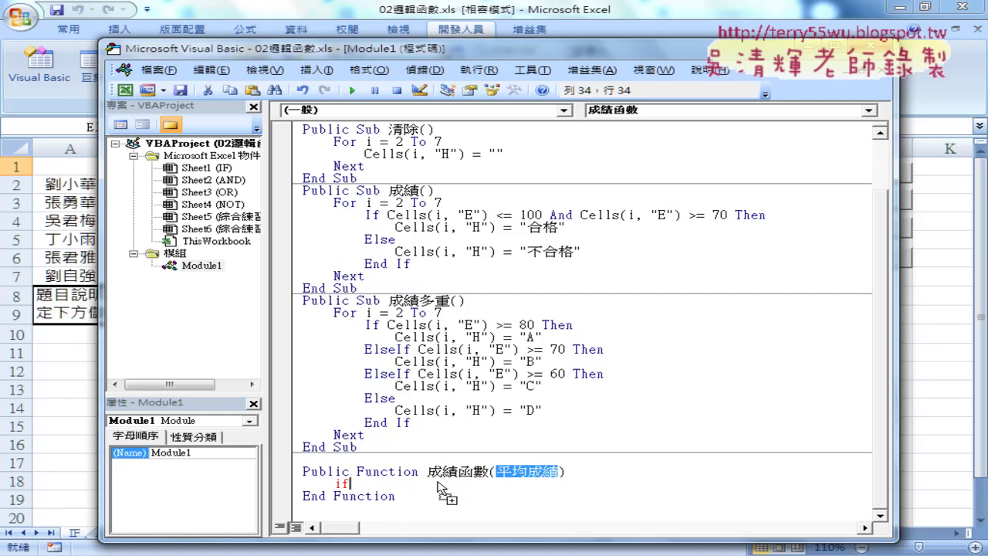
{"action": "left_click_drag", "start_coordinate": [439, 485], "coordinate": [437, 485]}
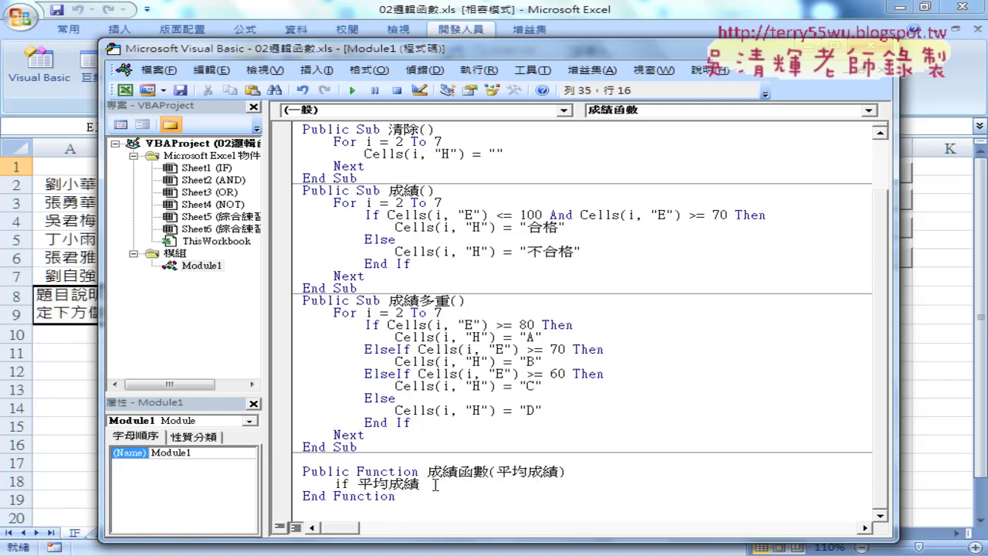
{"action": "type", "text": ">= 60"}
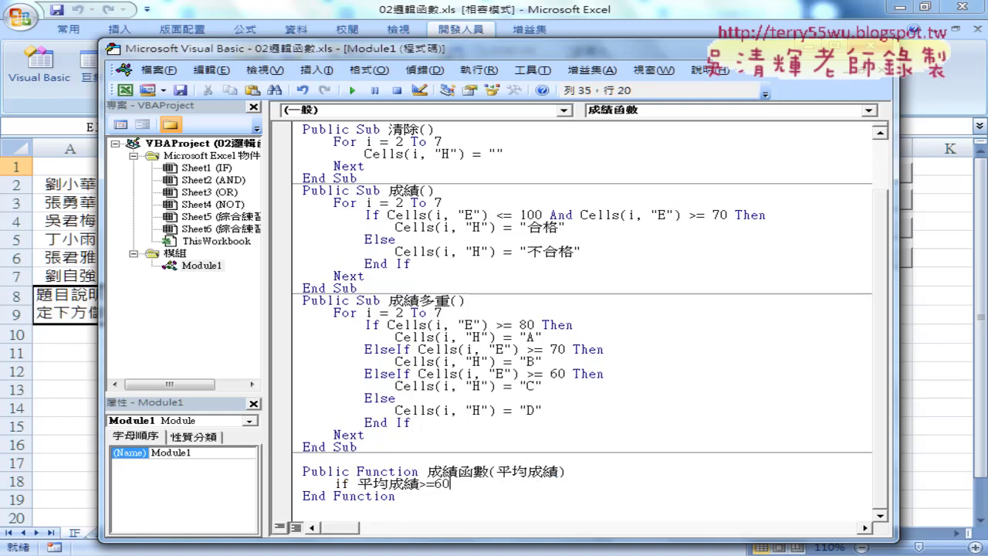
{"action": "type", "text": " The"}
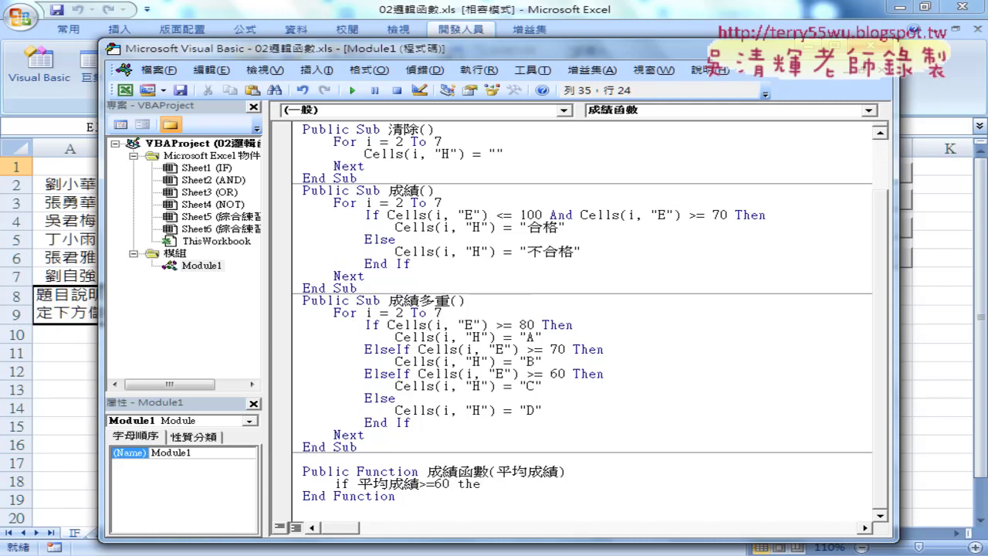
{"action": "type", "text": "n"}
{"action": "key", "text": "Return"}
Add the Else and End If lines to close the If block.
{"action": "key", "text": "Return"}
{"action": "type", "text": "el"}
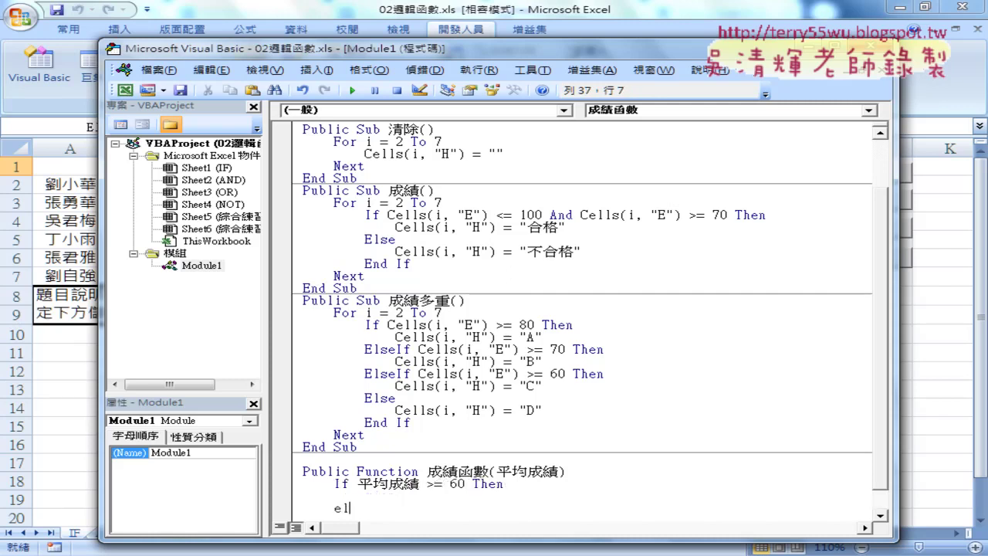
{"action": "type", "text": "se"}
{"action": "key", "text": "Return"}
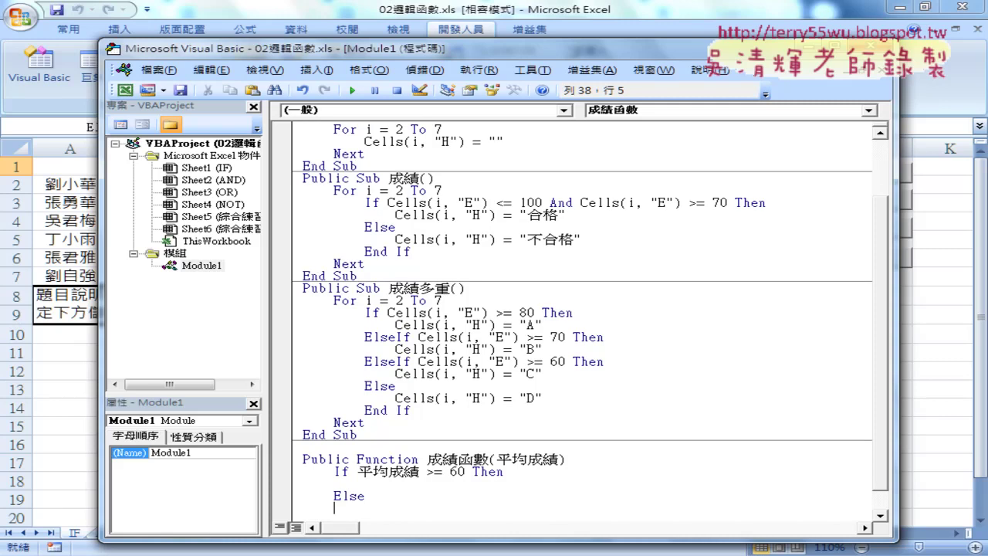
{"action": "key", "text": "Return"}
{"action": "type", "text": "en"}
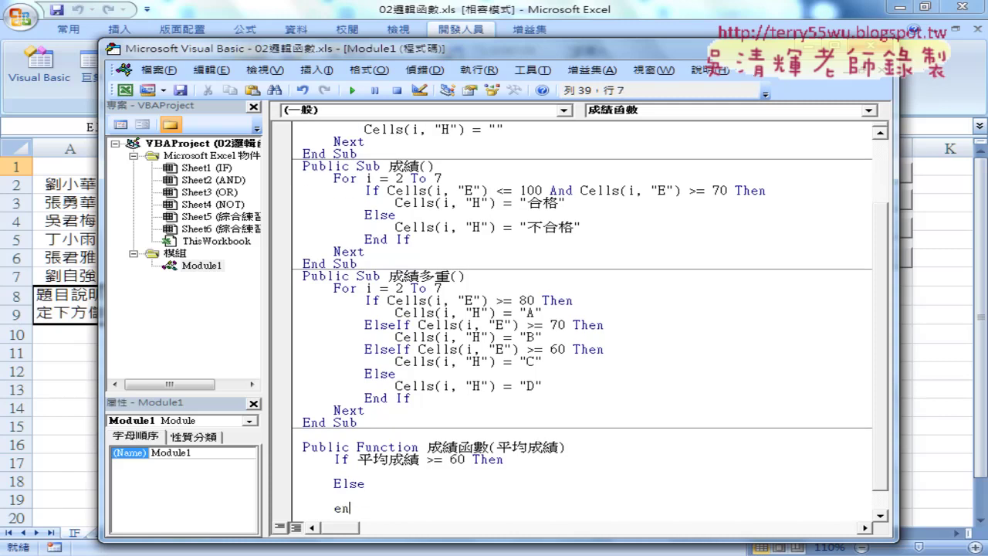
{"action": "type", "text": "d if"}
{"action": "key", "text": "Delete"}
{"action": "key", "text": "Return"}
{"action": "key", "text": "BackSpace"}
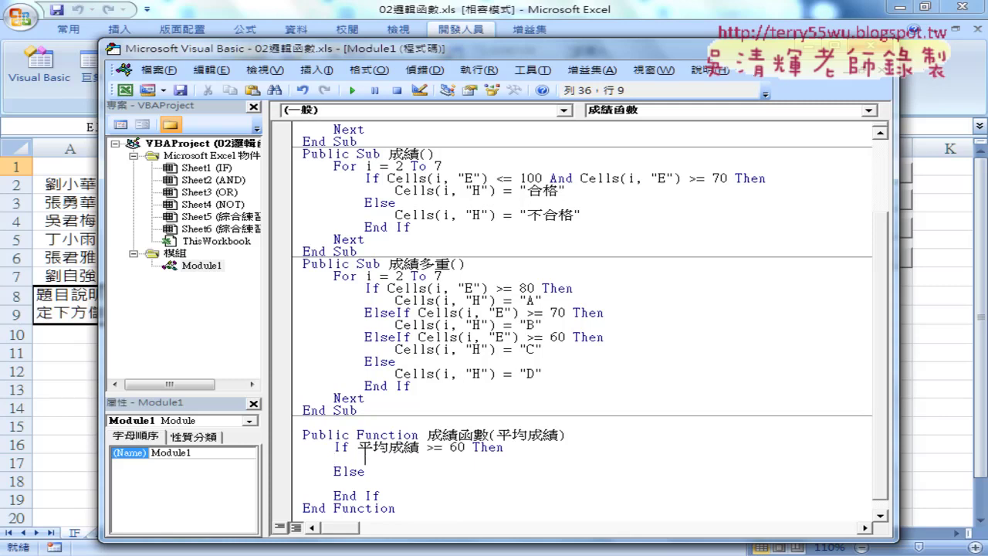
Set 成績函數 = "合格" in the If branch.
{"action": "left_click_drag", "start_coordinate": [427, 434], "coordinate": [489, 435]}
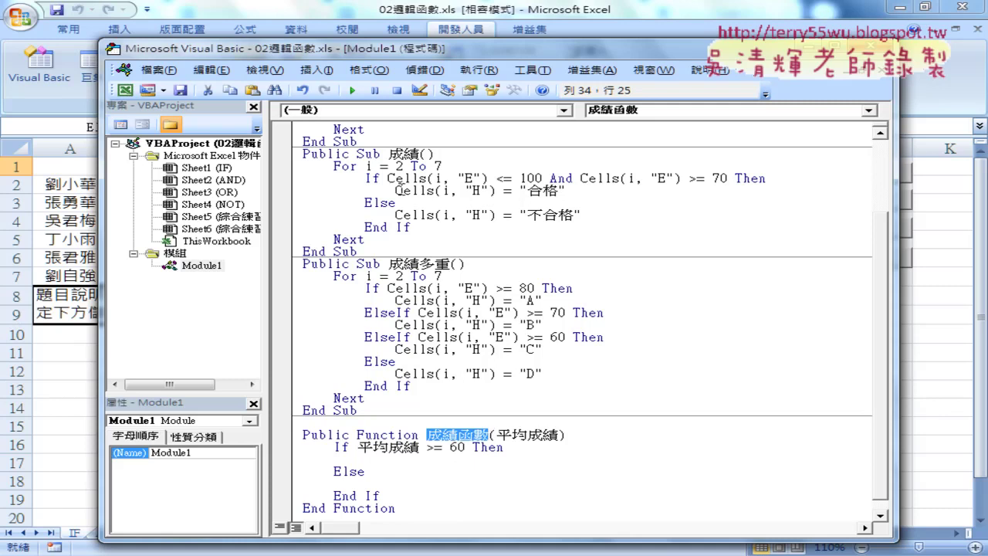
{"action": "left_click_drag", "start_coordinate": [461, 436], "coordinate": [418, 463]}
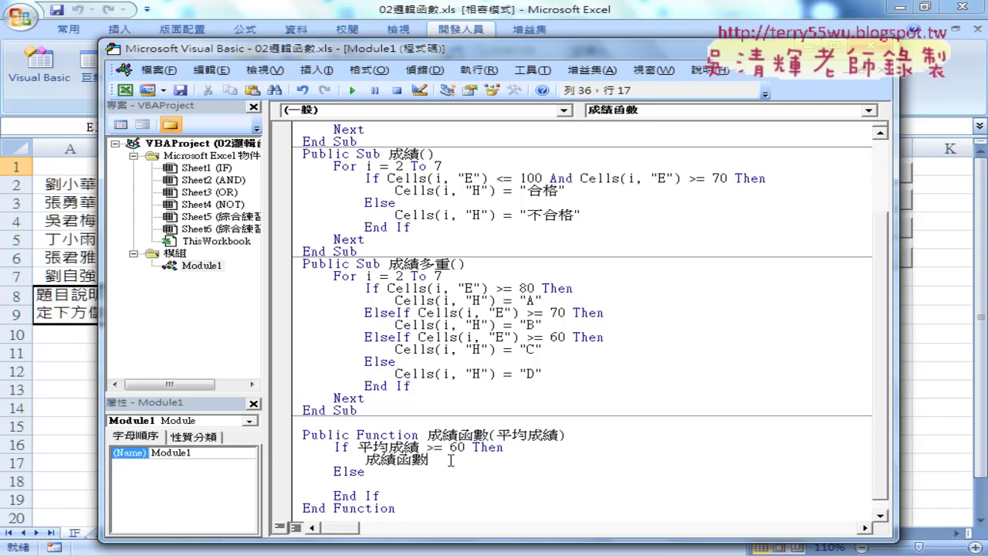
{"action": "type", "text": "="}
{"action": "type", "text": "\""}
{"action": "type", "text": "稍"}
{"action": "type", "text": "合格"}
{"action": "left_click_drag", "start_coordinate": [480, 459], "coordinate": [342, 460]}
{"action": "key", "text": "ctrl+c"}
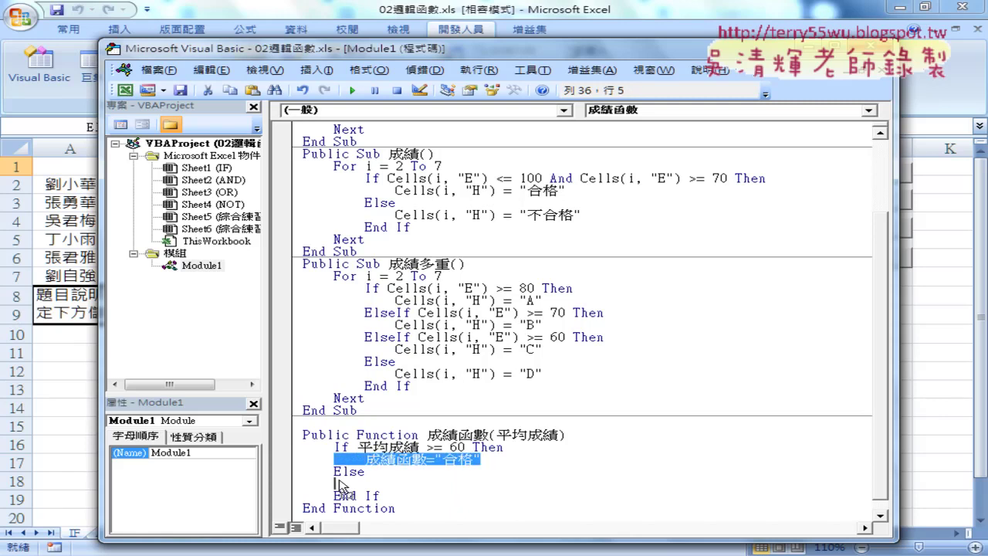
Add 成績函數 = "不合格" under Else by pasting and editing the assignment.
{"action": "left_click", "coordinate": [355, 483]}
{"action": "key", "text": "ctrl+v"}
{"action": "left_click", "coordinate": [443, 484]}
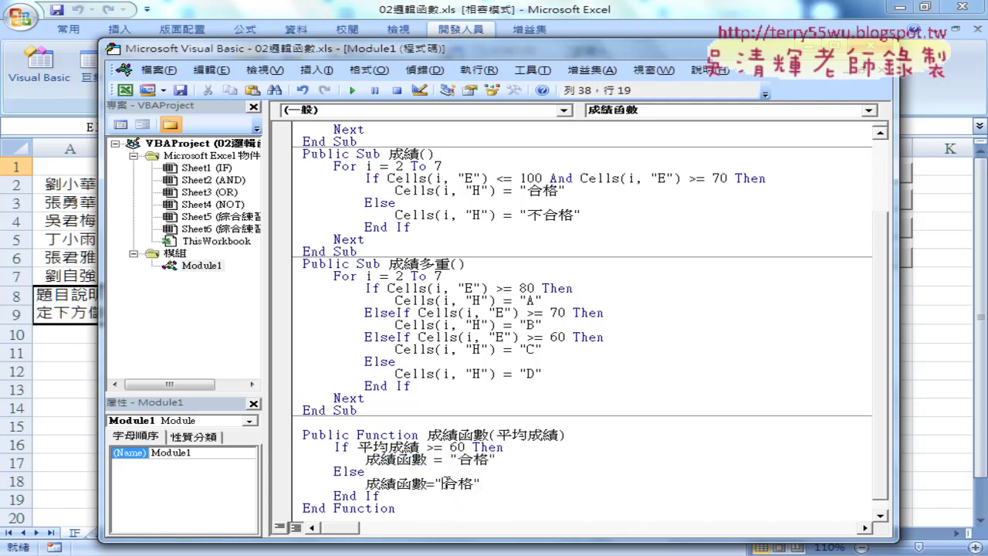
{"action": "type", "text": "不"}
{"action": "key", "text": "Return"}
{"action": "key", "text": "Down"}
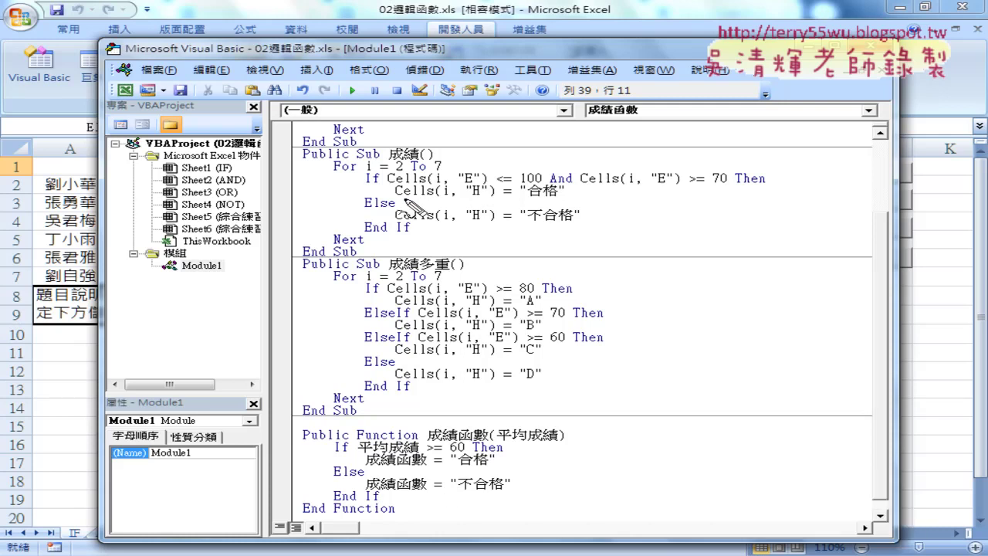
{"action": "mouse_move", "coordinate": [404, 202]}
{"action": "left_mouse_down"}
{"action": "mouse_move", "coordinate": [494, 199]}
{"action": "mouse_move", "coordinate": [497, 189]}
{"action": "mouse_move", "coordinate": [406, 191]}
{"action": "left_mouse_up"}
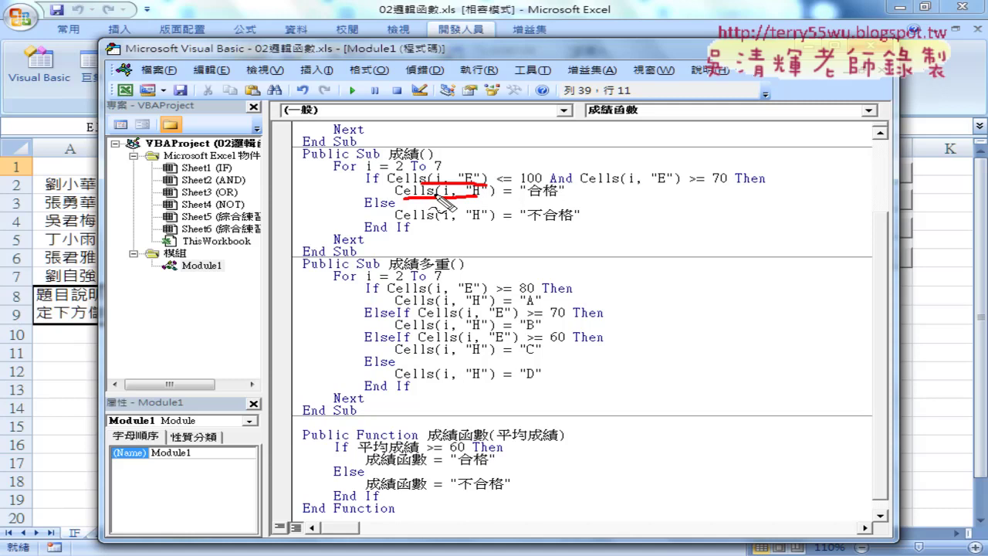
{"action": "left_click_drag", "start_coordinate": [442, 440], "coordinate": [554, 440]}
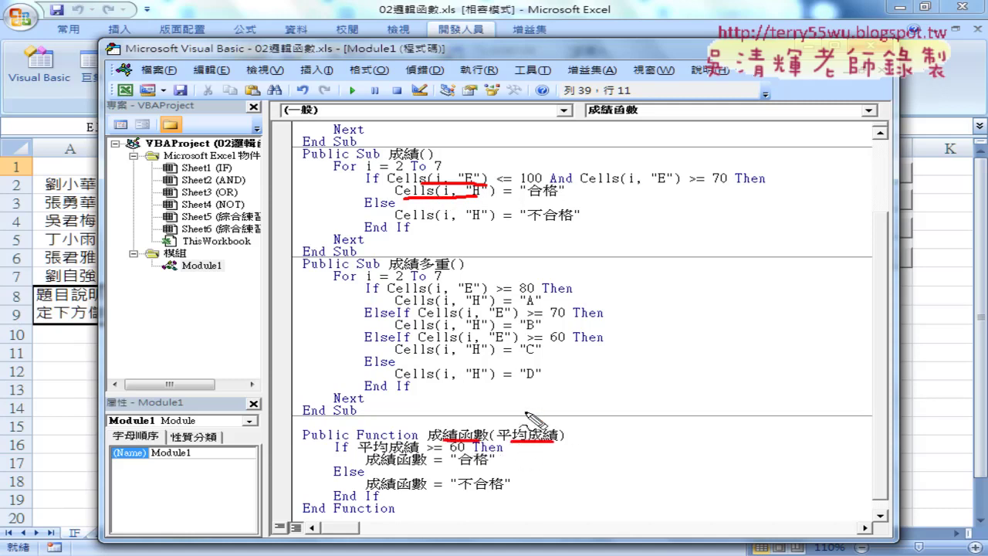
{"action": "mouse_move", "coordinate": [506, 369]}
{"action": "left_mouse_down"}
{"action": "mouse_move", "coordinate": [533, 424]}
{"action": "mouse_move", "coordinate": [545, 411]}
{"action": "left_mouse_up"}
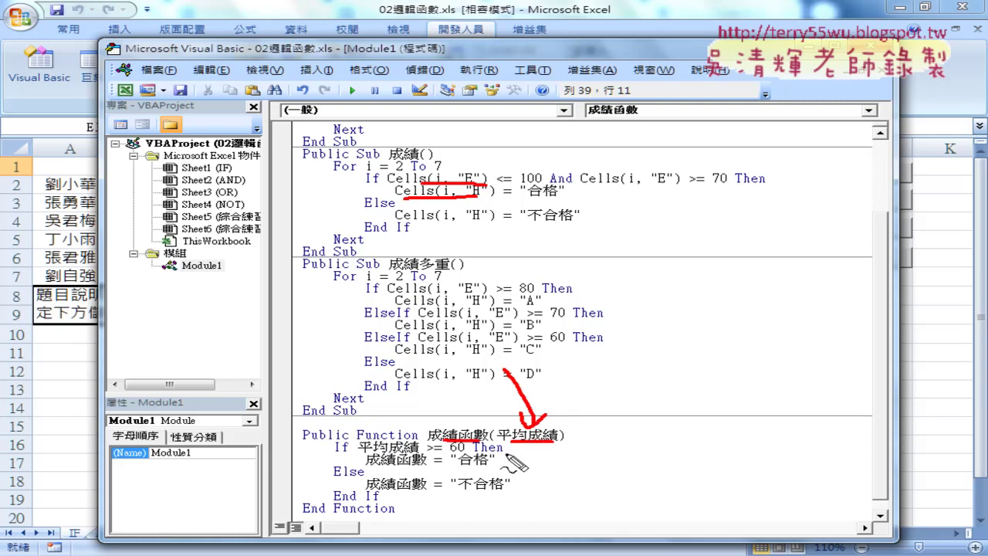
{"action": "left_click_drag", "start_coordinate": [460, 467], "coordinate": [486, 465]}
{"action": "left_click_drag", "start_coordinate": [423, 466], "coordinate": [369, 466]}
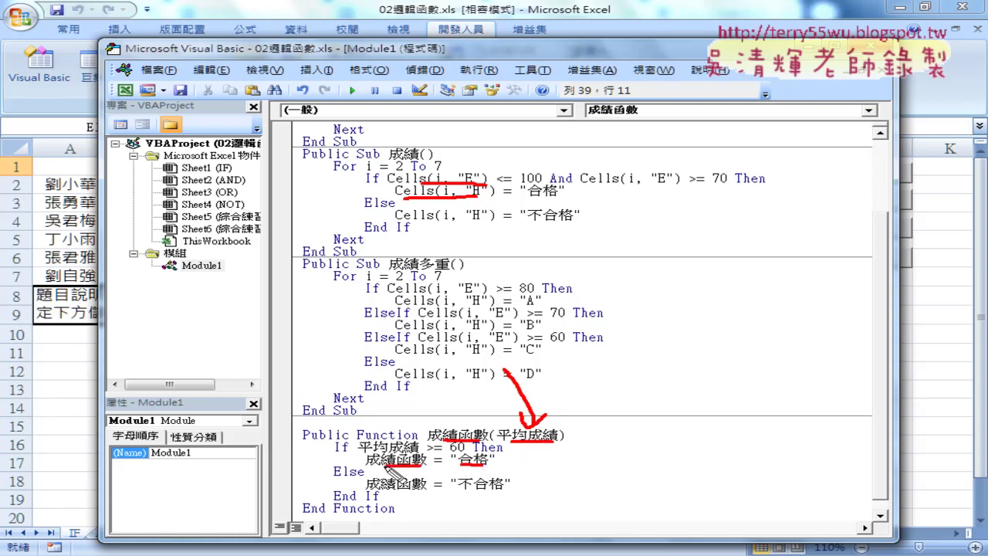
{"action": "mouse_move", "coordinate": [463, 461]}
{"action": "left_mouse_down"}
{"action": "mouse_move", "coordinate": [391, 453]}
{"action": "mouse_move", "coordinate": [405, 463]}
{"action": "left_mouse_up"}
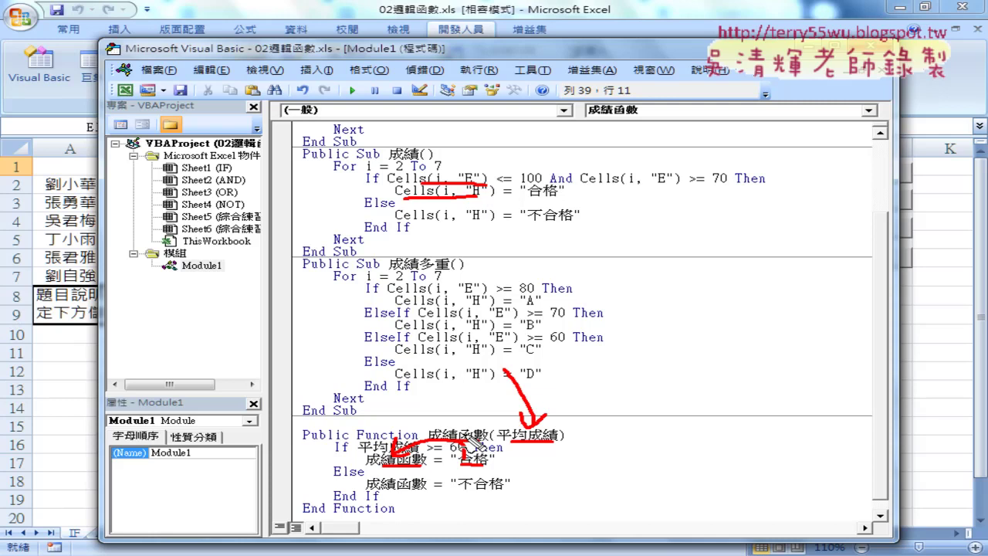
{"action": "key", "text": "Escape"}
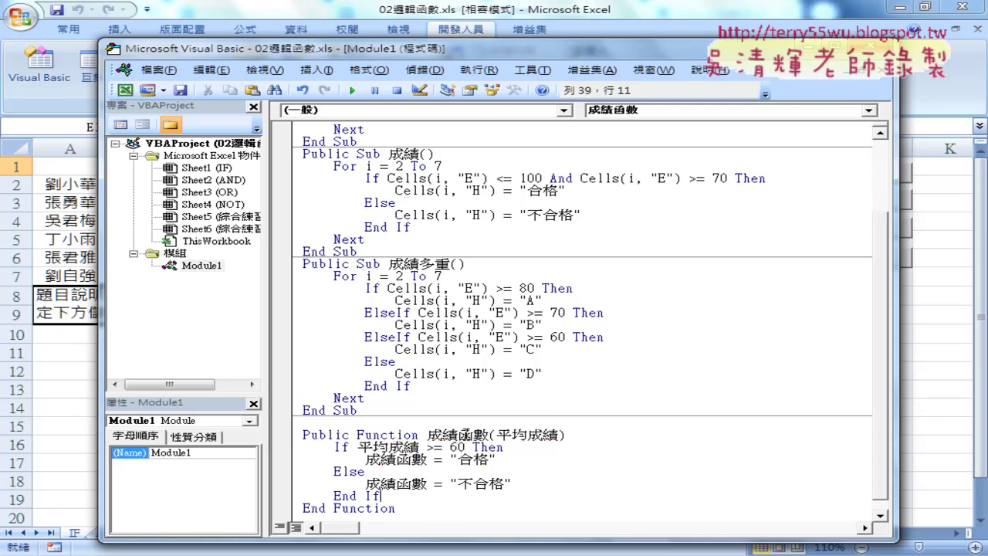
Select H2 and insert the user-defined function 成績函數 from the 使用者定義 category.
{"action": "left_click", "coordinate": [73, 373]}
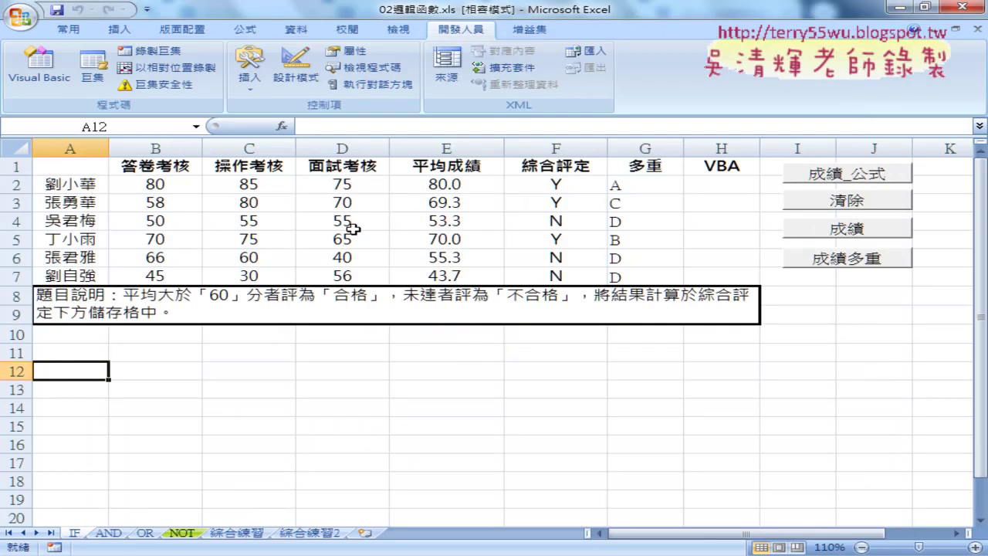
{"action": "left_click", "coordinate": [693, 182]}
{"action": "left_click", "coordinate": [283, 127]}
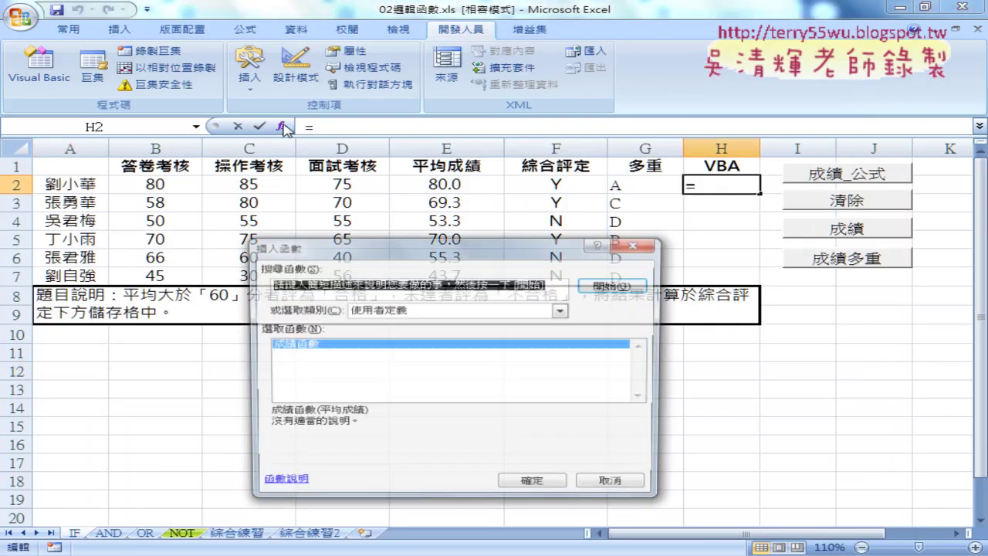
{"action": "left_click_drag", "start_coordinate": [347, 245], "coordinate": [268, 145]}
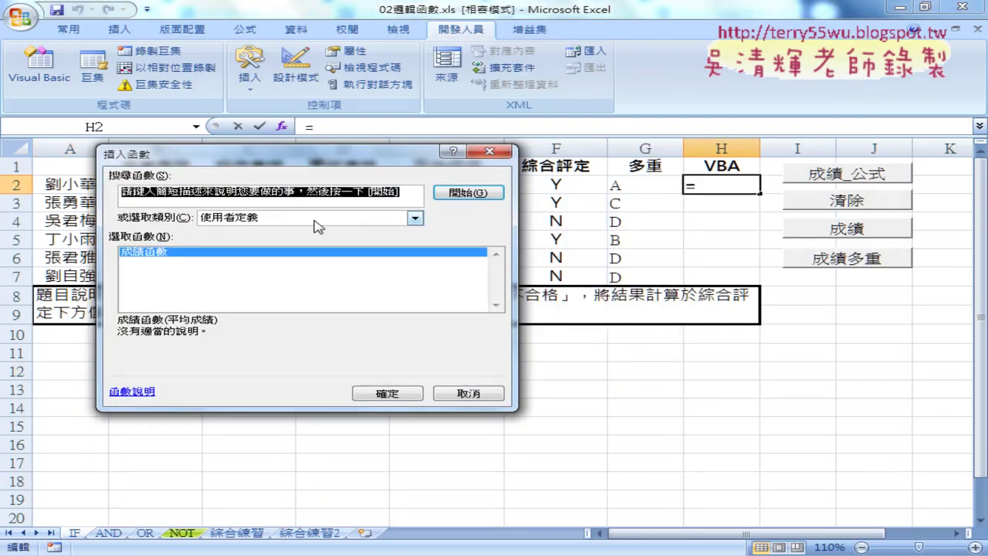
{"action": "left_click", "coordinate": [322, 222]}
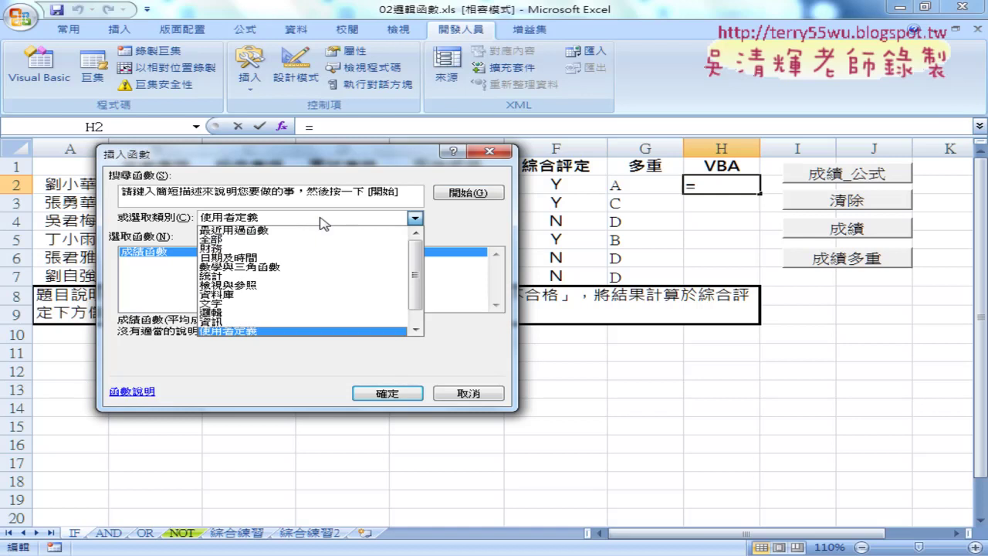
{"action": "left_click", "coordinate": [297, 331]}
{"action": "left_click", "coordinate": [388, 394]}
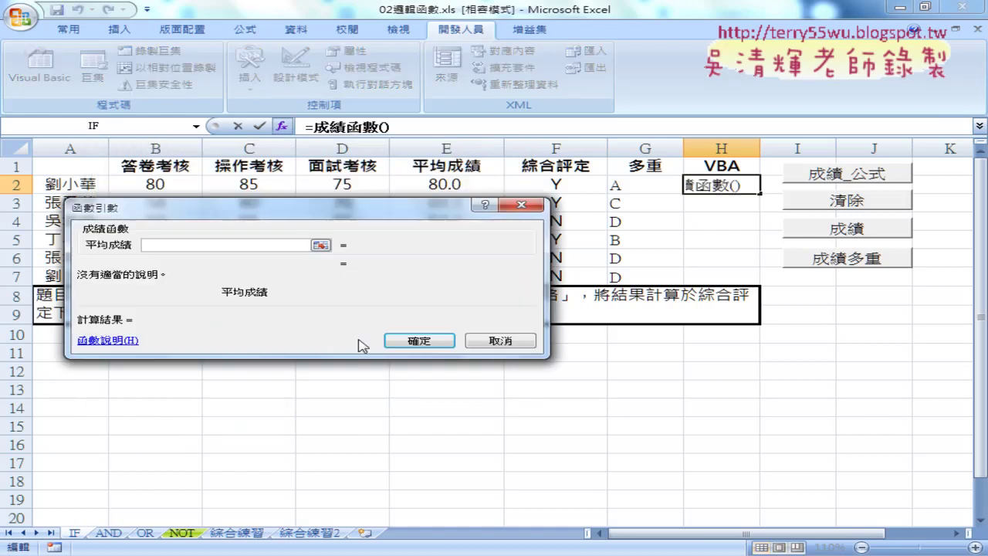
Set the 平均成績 argument to E2 and confirm, so H2 shows 合格.
{"action": "left_click_drag", "start_coordinate": [283, 213], "coordinate": [523, 245]}
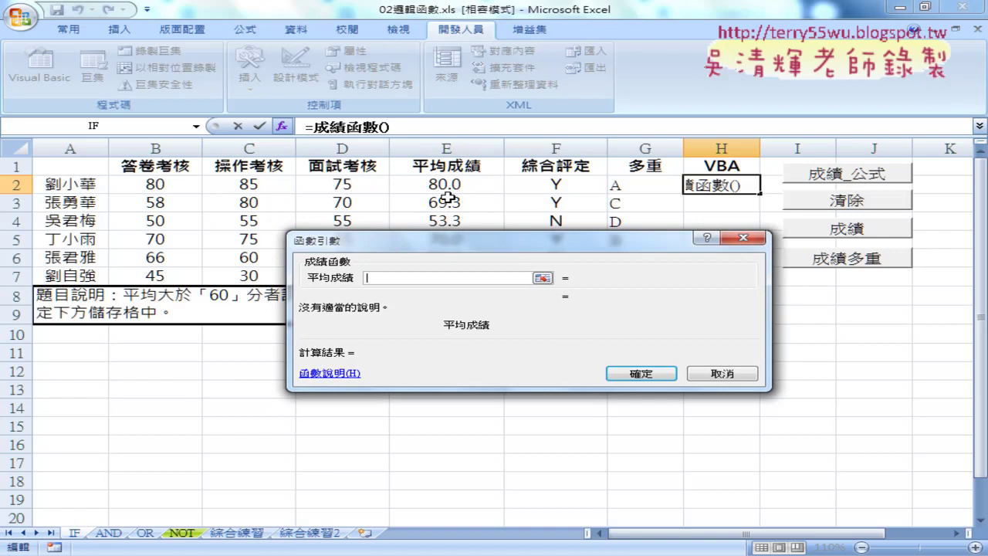
{"action": "left_click", "coordinate": [448, 185]}
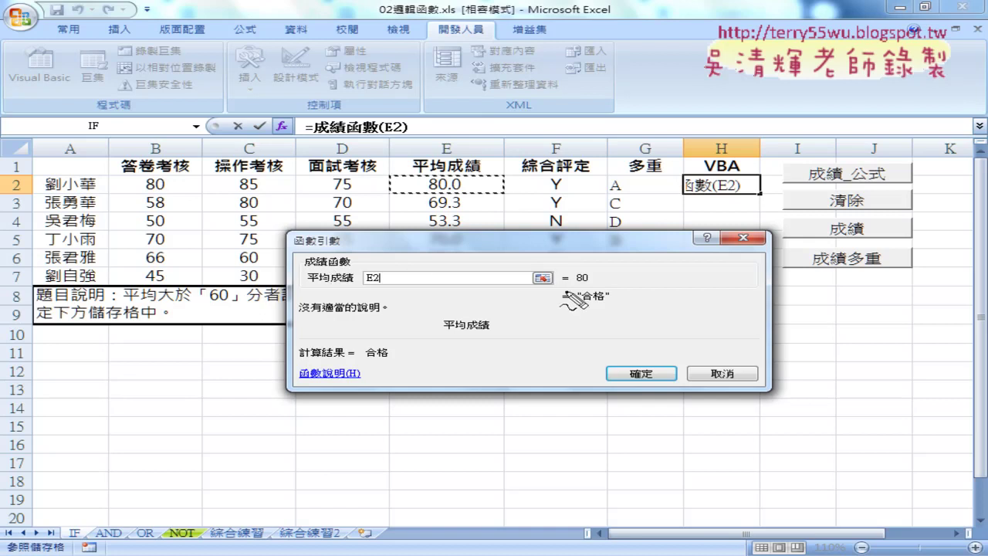
{"action": "mouse_move", "coordinate": [565, 290]}
{"action": "left_mouse_down"}
{"action": "mouse_move", "coordinate": [560, 317]}
{"action": "mouse_move", "coordinate": [433, 317]}
{"action": "mouse_move", "coordinate": [347, 273]}
{"action": "mouse_move", "coordinate": [358, 279]}
{"action": "mouse_move", "coordinate": [339, 255]}
{"action": "mouse_move", "coordinate": [561, 187]}
{"action": "mouse_move", "coordinate": [672, 185]}
{"action": "mouse_move", "coordinate": [684, 199]}
{"action": "mouse_move", "coordinate": [761, 183]}
{"action": "mouse_move", "coordinate": [694, 201]}
{"action": "left_mouse_up"}
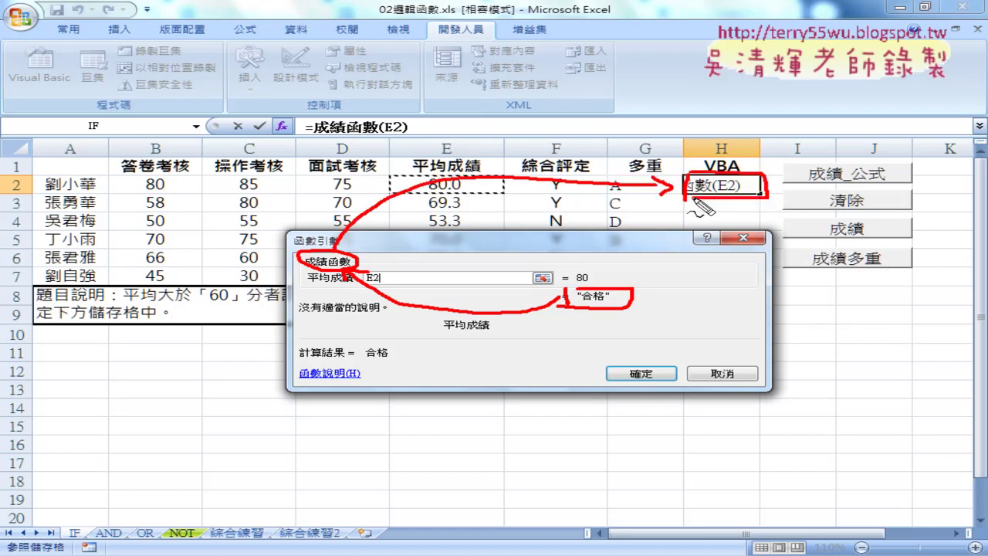
{"action": "key", "text": "Escape"}
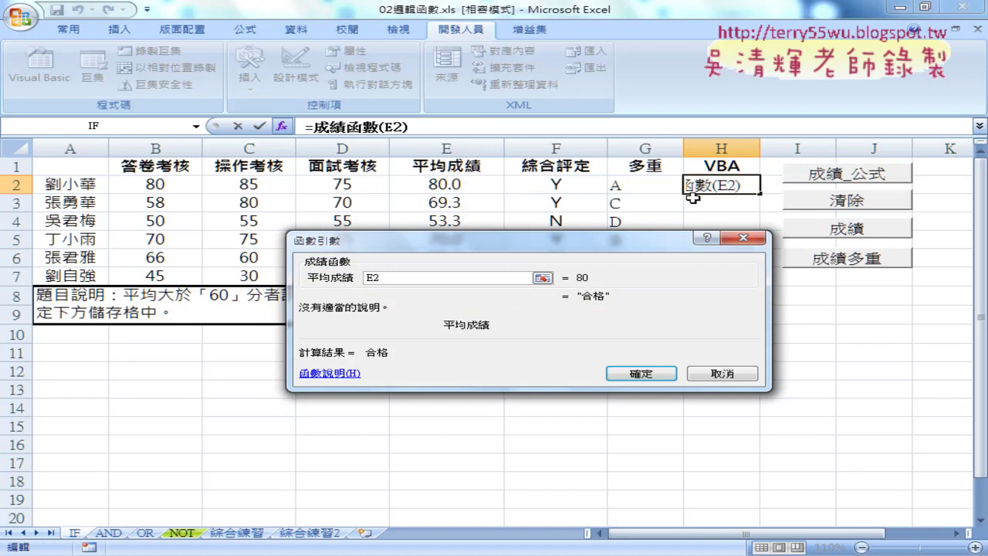
{"action": "left_click", "coordinate": [656, 371]}
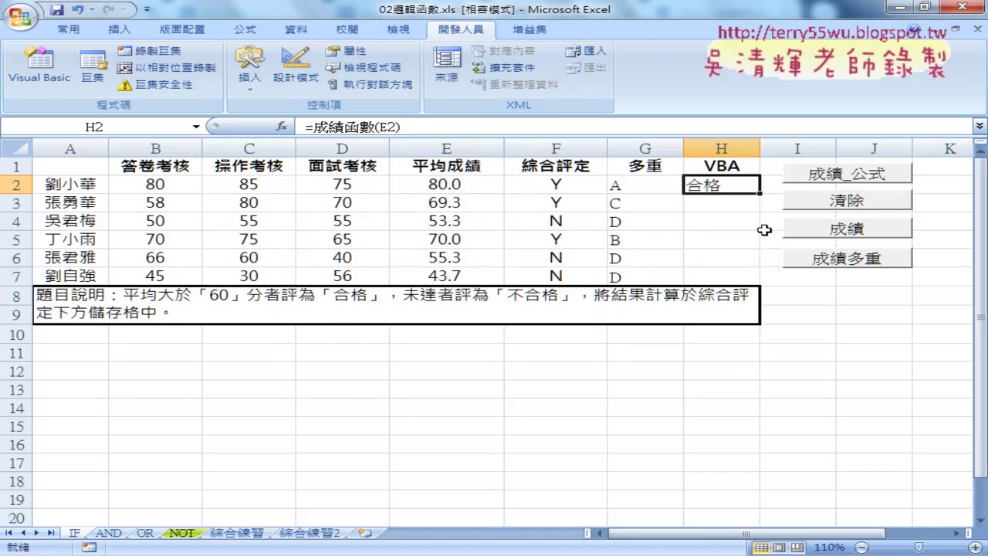
Fill the 成績函數 formula from H2 down to H7, then clear H2:H7 with 清除.
{"action": "left_click_drag", "start_coordinate": [760, 193], "coordinate": [750, 279]}
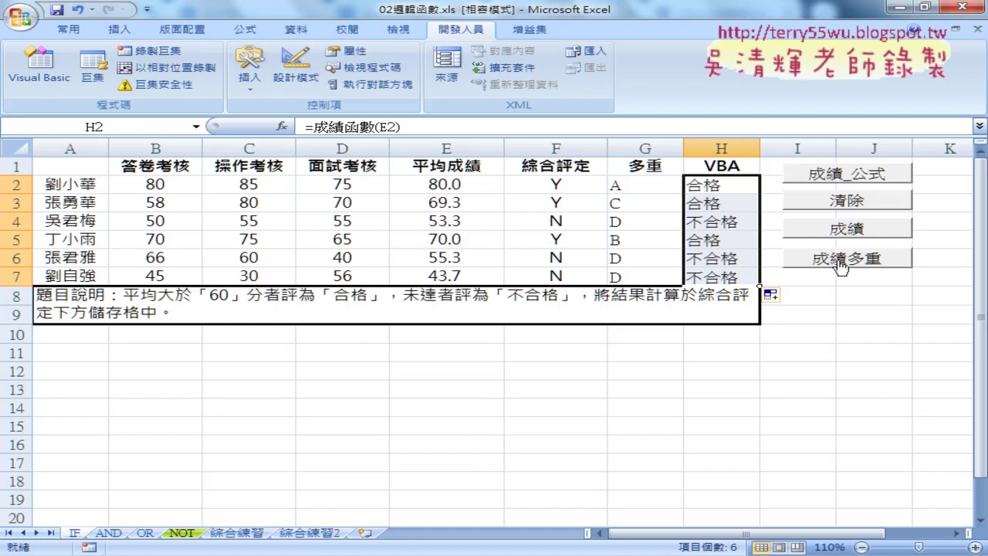
{"action": "left_click", "coordinate": [853, 203]}
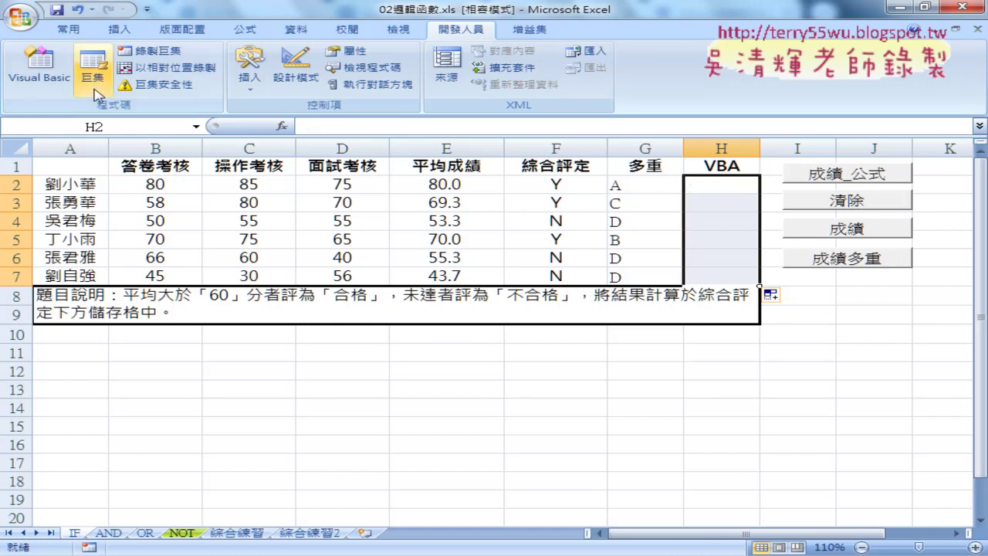
Duplicate the whole 成績函數 Function block below its End Function in Module1.
{"action": "left_click", "coordinate": [62, 84]}
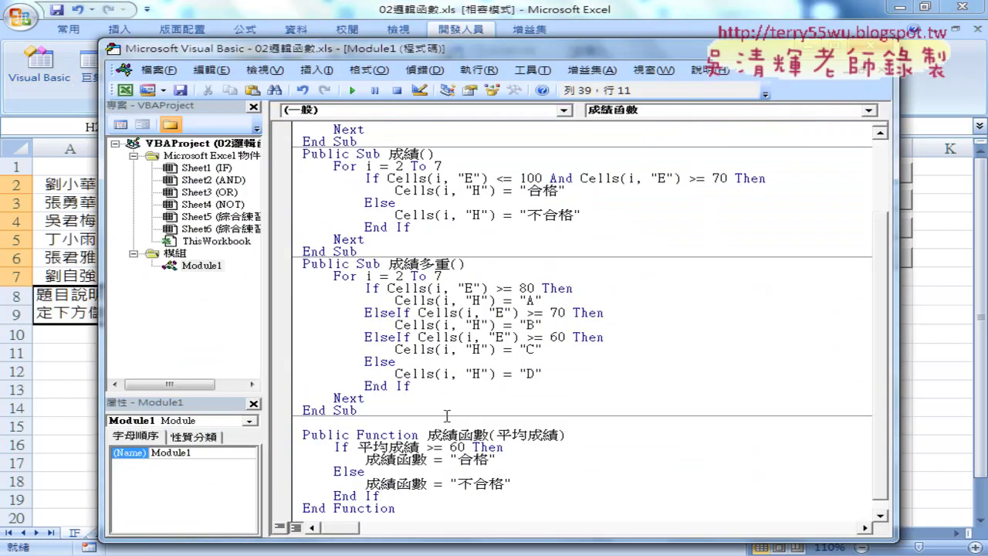
{"action": "scroll", "coordinate": [448, 416], "scroll_direction": "down", "scroll_amount": 1}
{"action": "left_click_drag", "start_coordinate": [427, 423], "coordinate": [457, 422]}
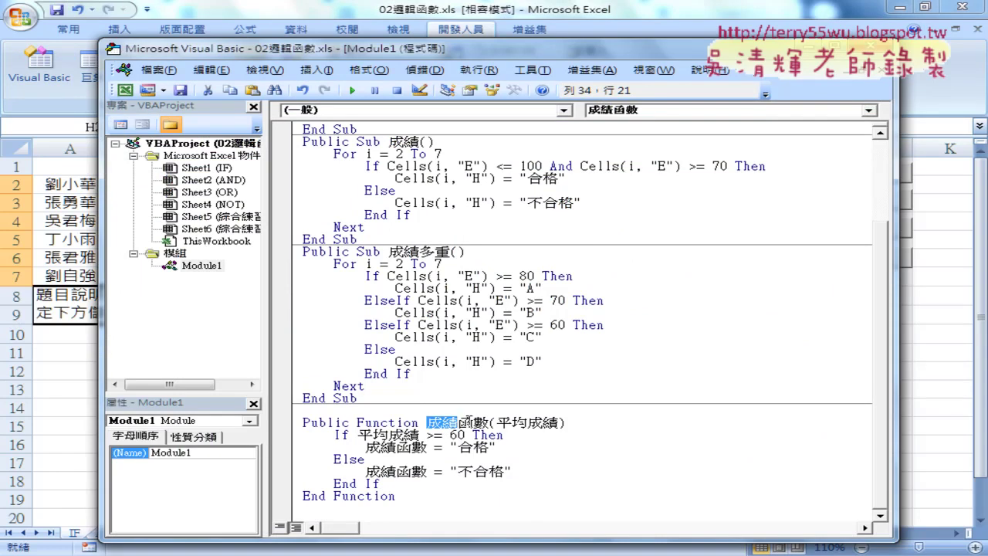
{"action": "left_click_drag", "start_coordinate": [395, 496], "coordinate": [302, 423]}
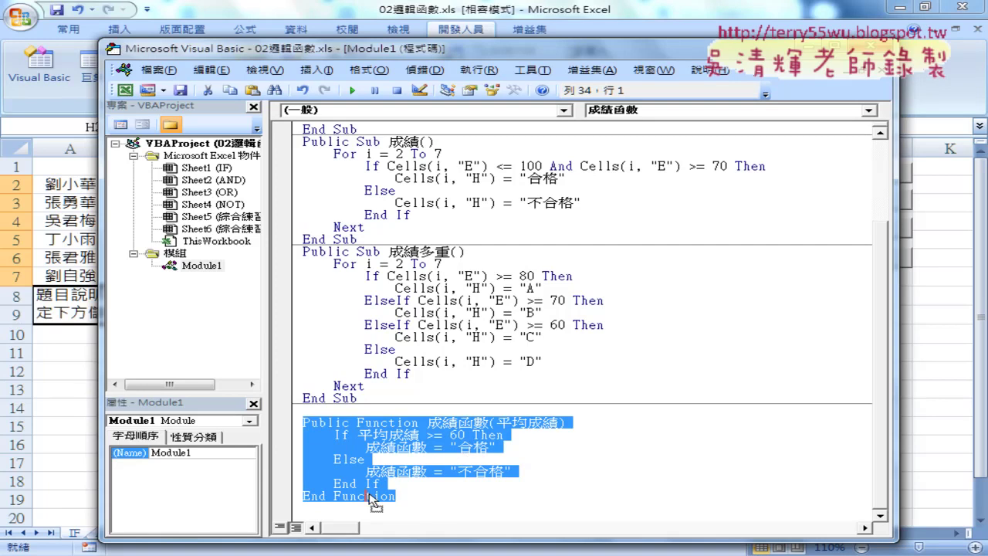
{"action": "left_click_drag", "start_coordinate": [369, 498], "coordinate": [363, 514]}
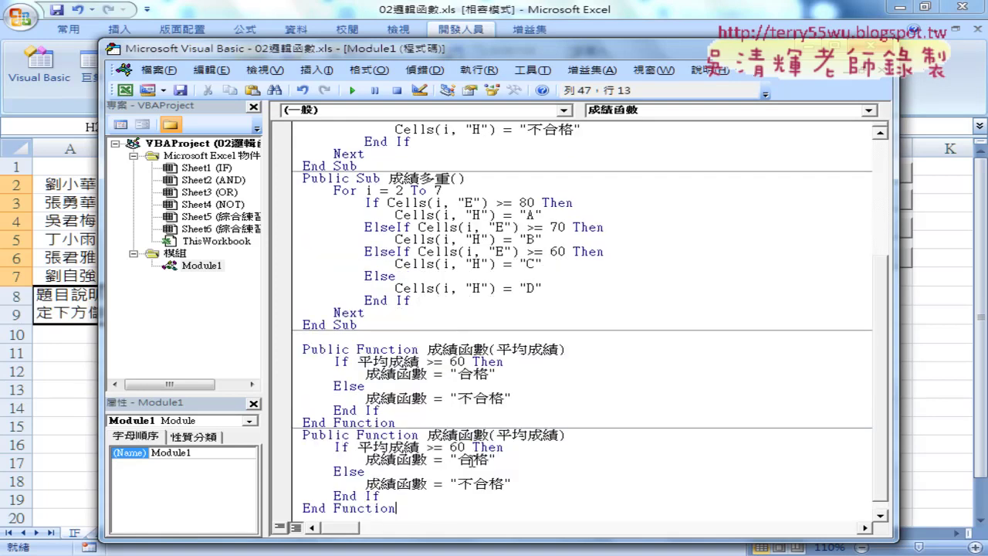
{"action": "scroll", "coordinate": [472, 463], "scroll_direction": "down", "scroll_amount": 1}
{"action": "left_click", "coordinate": [467, 423]}
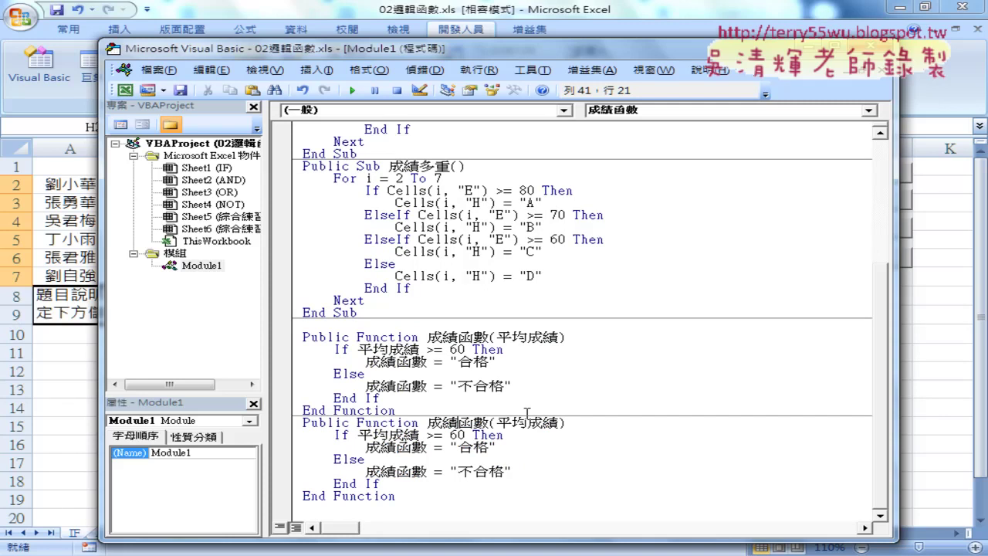
Start renaming the copy by typing 多 after 成績 in its name.
{"action": "left_click_drag", "start_coordinate": [395, 410], "coordinate": [301, 338]}
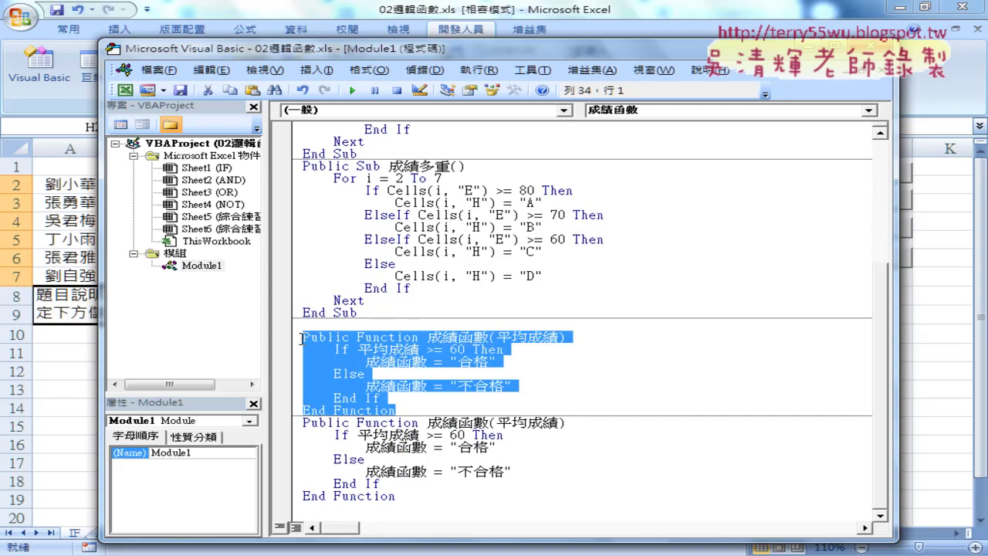
{"action": "left_click", "coordinate": [465, 421]}
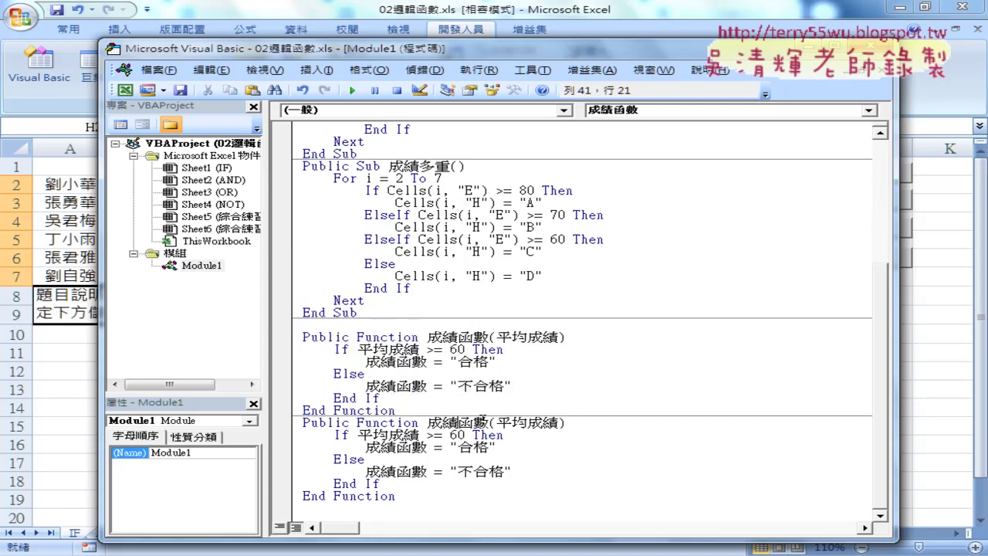
{"action": "type", "text": "ㄉㄨ"}
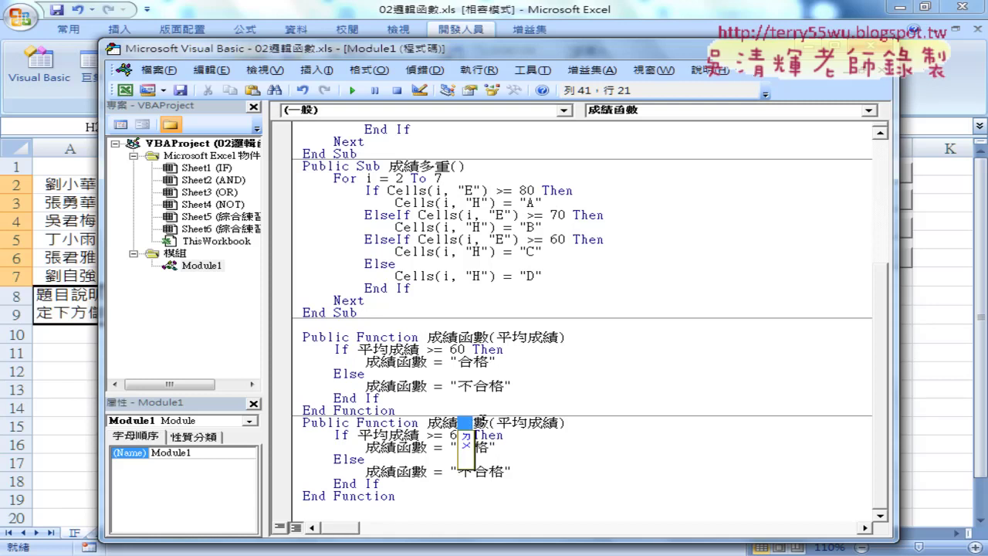
{"action": "type", "text": "ㄢ"}
Finish renaming the copied function to 成績多重函數.
{"action": "key", "text": "space"}
{"action": "key", "text": "Return"}
{"action": "type", "text": "ㄓ"}
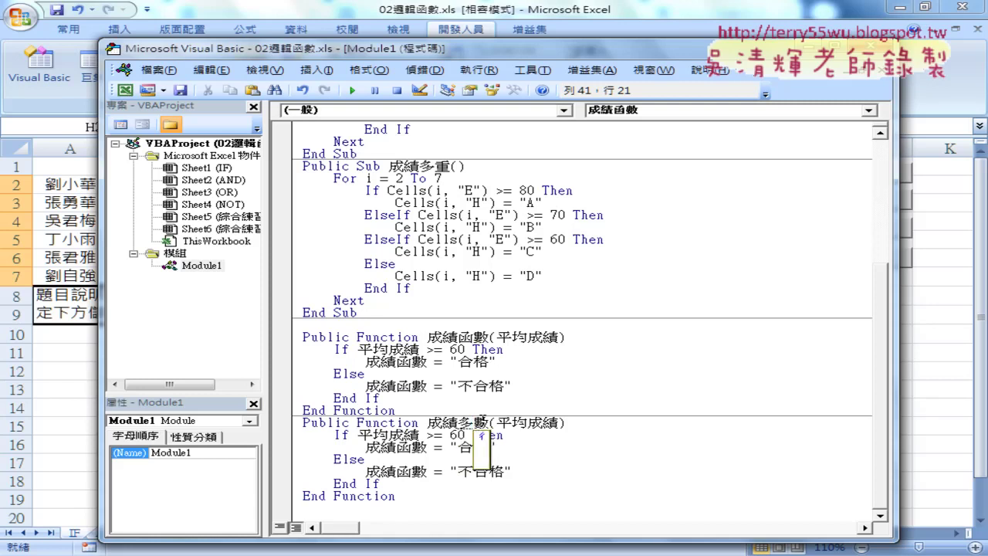
{"action": "type", "text": "ㄨㄥˋ"}
{"action": "key", "text": "Return"}
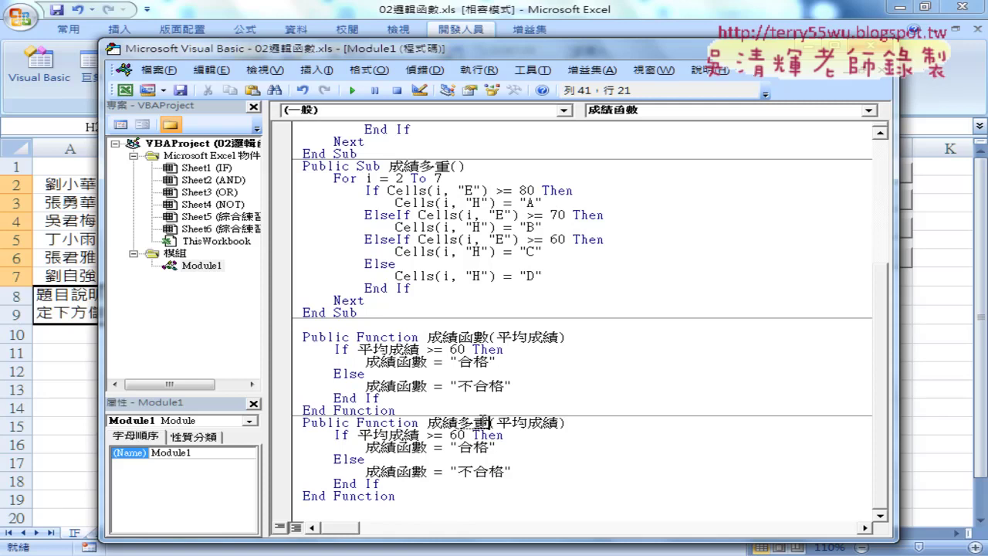
{"action": "type", "text": "函數"}
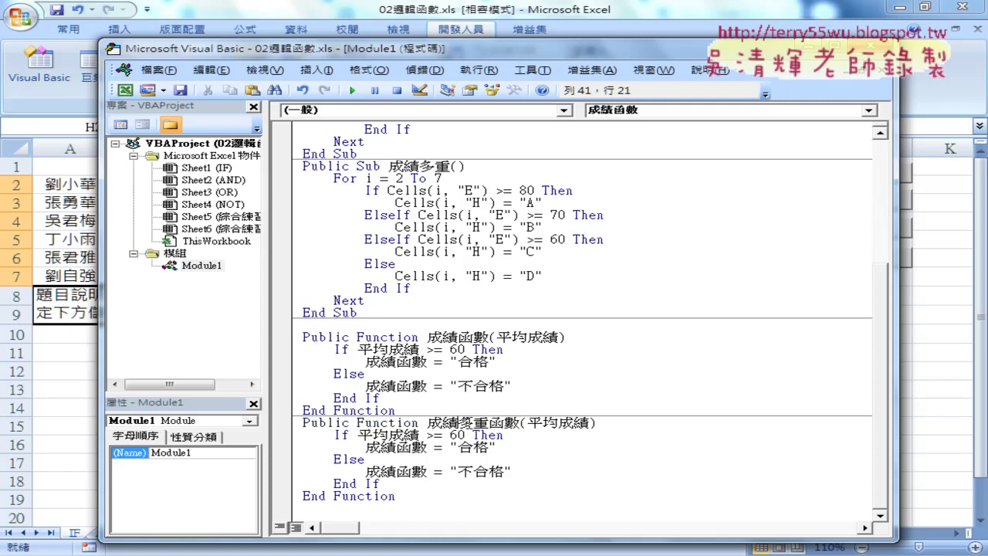
Insert 多重 into both return-value lines so they assign 成績多重函數.
{"action": "left_click_drag", "start_coordinate": [459, 423], "coordinate": [487, 423]}
{"action": "key", "text": "ctrl+c"}
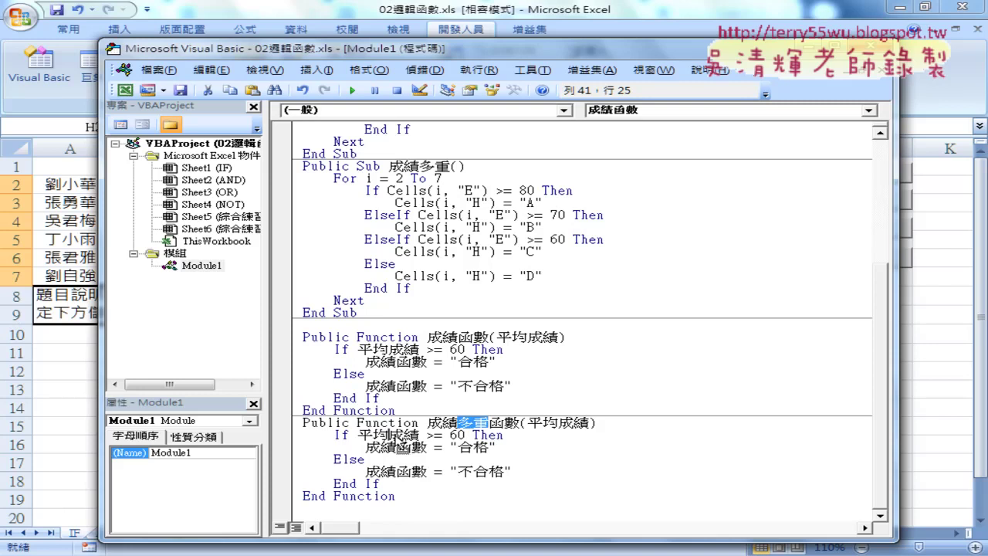
{"action": "left_click", "coordinate": [395, 447]}
{"action": "key", "text": "ctrl+v"}
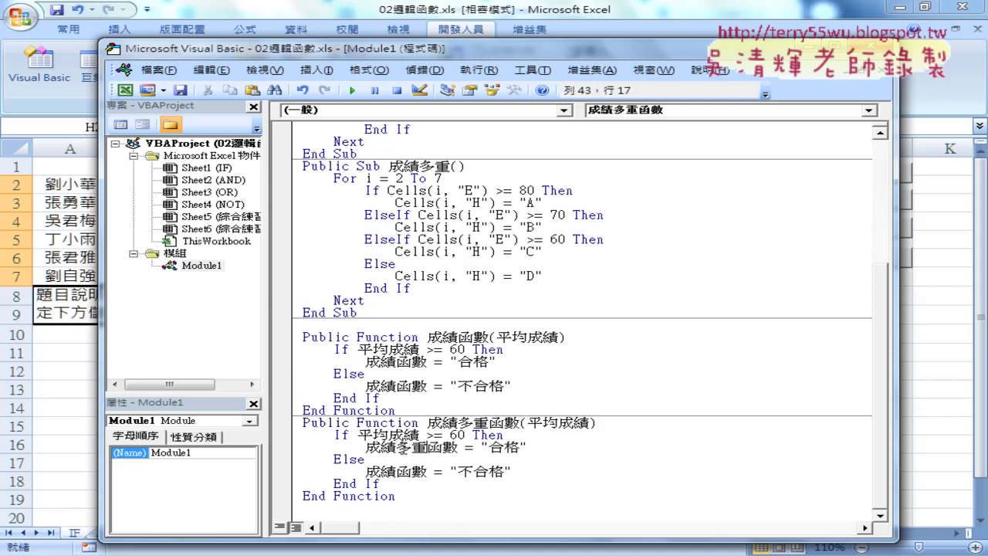
{"action": "left_click_drag", "start_coordinate": [395, 447], "coordinate": [426, 447]}
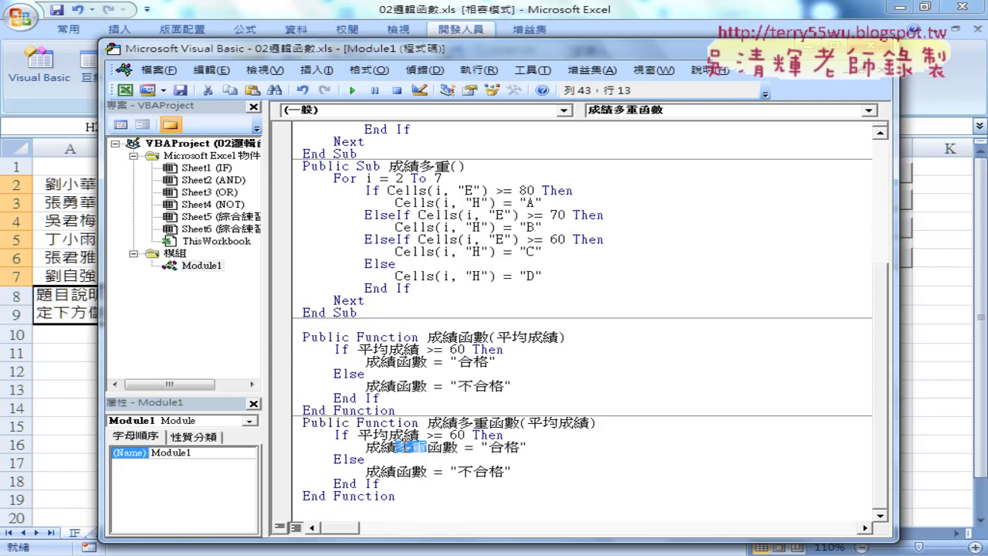
{"action": "left_click", "coordinate": [395, 471]}
{"action": "key", "text": "ctrl+v"}
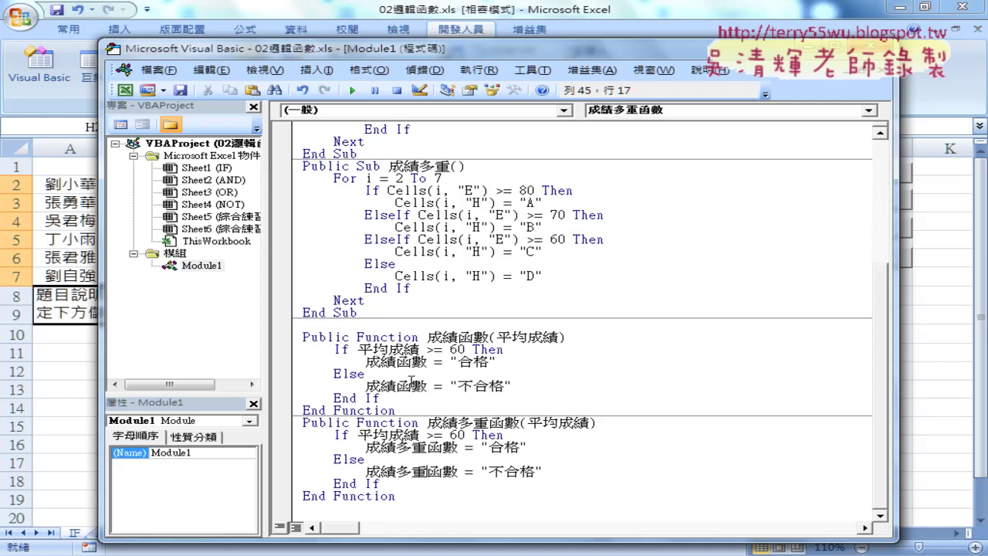
{"action": "left_click", "coordinate": [476, 422]}
{"action": "left_click", "coordinate": [413, 480]}
Change the first condition to 平均成績 >= 80 returning "A".
{"action": "left_click", "coordinate": [452, 434]}
{"action": "left_click_drag", "start_coordinate": [452, 435], "coordinate": [457, 435]}
{"action": "type", "text": "8"}
{"action": "left_click_drag", "start_coordinate": [523, 447], "coordinate": [290, 446]}
{"action": "key", "text": "ctrl+c"}
{"action": "type", "text": "A"}
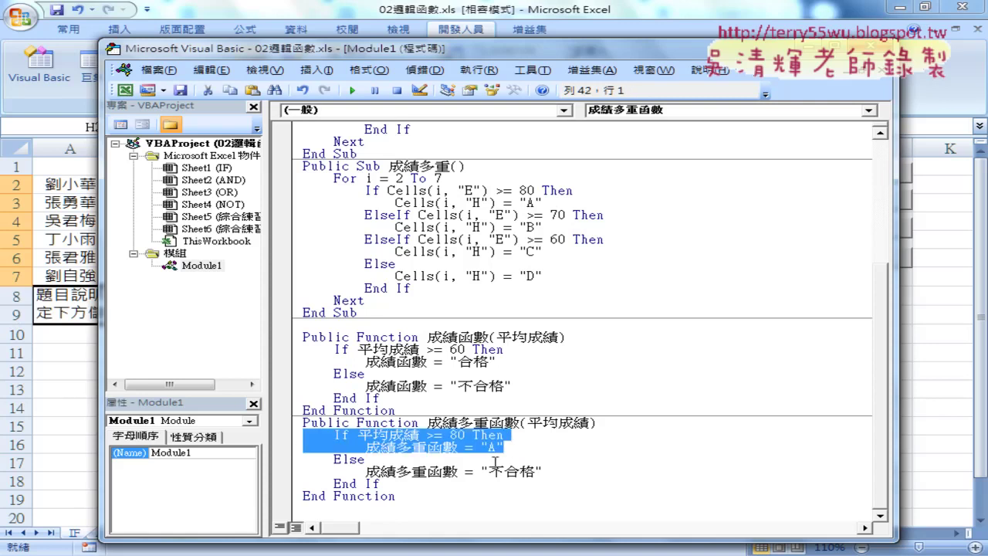
Add an ElseIf branch for 平均成績 >= 70 returning "B".
{"action": "left_click", "coordinate": [526, 447]}
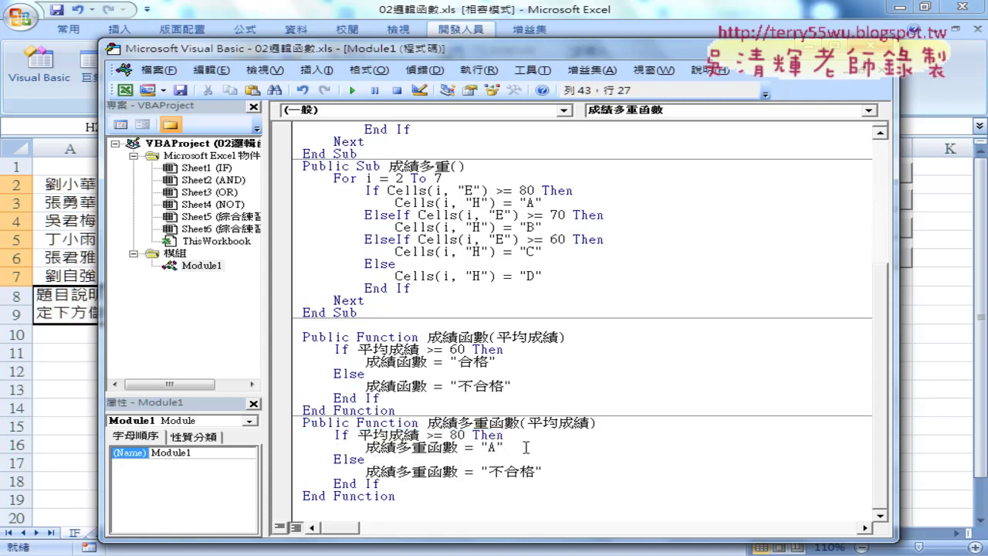
{"action": "key", "text": "Return"}
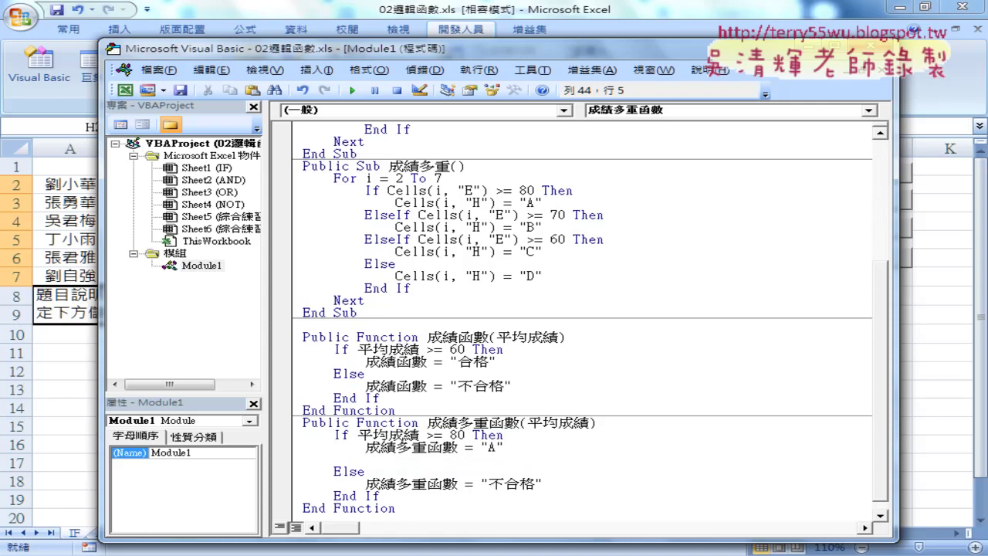
{"action": "key", "text": "BackSpace"}
{"action": "key", "text": "ctrl+v"}
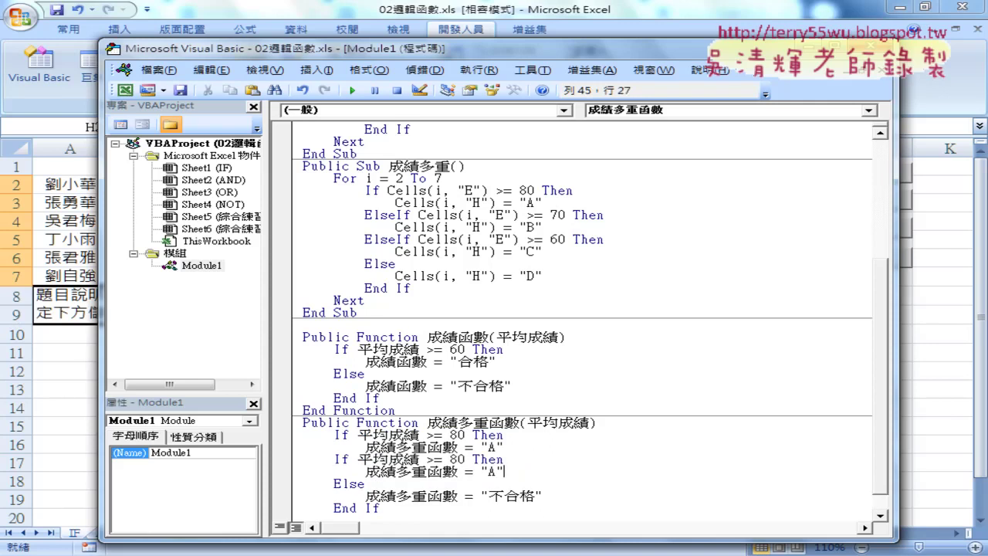
{"action": "left_click_drag", "start_coordinate": [367, 485], "coordinate": [335, 484]}
{"action": "key", "text": "ctrl+c"}
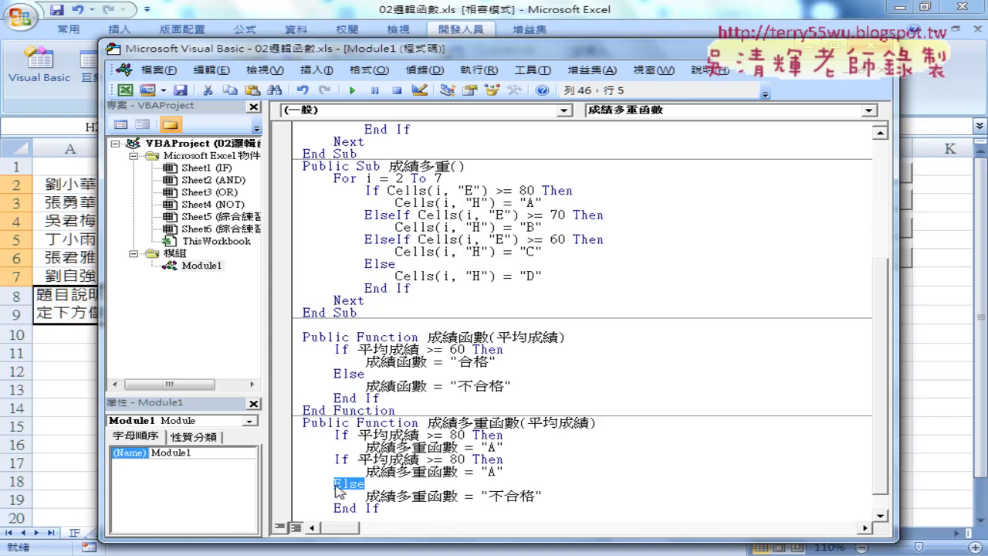
{"action": "left_click", "coordinate": [333, 459]}
{"action": "key", "text": "ctrl+v"}
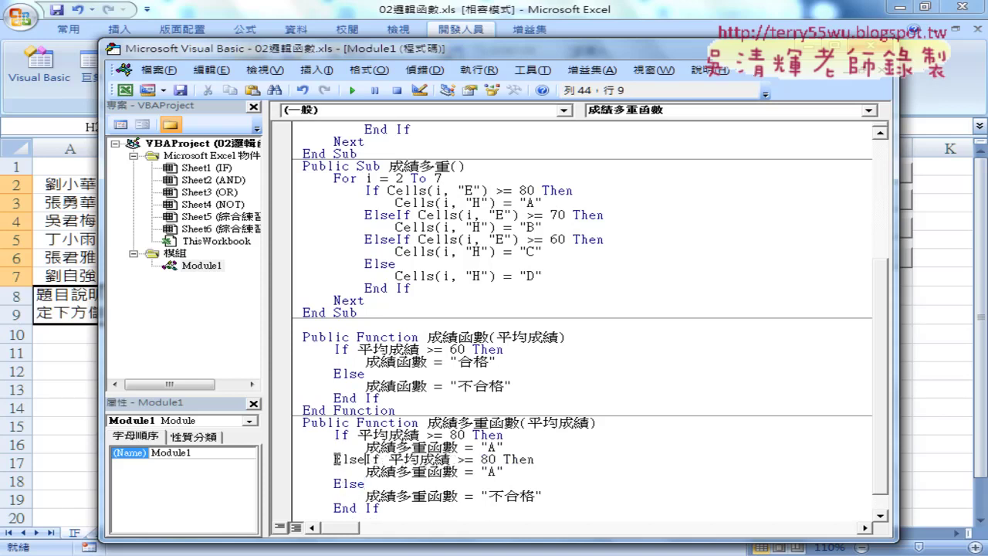
{"action": "mouse_move", "coordinate": [486, 459]}
{"action": "left_mouse_down"}
{"action": "mouse_move", "coordinate": [487, 471]}
{"action": "mouse_move", "coordinate": [300, 462]}
{"action": "left_mouse_up"}
{"action": "type", "text": "7"}
{"action": "type", "text": "B"}
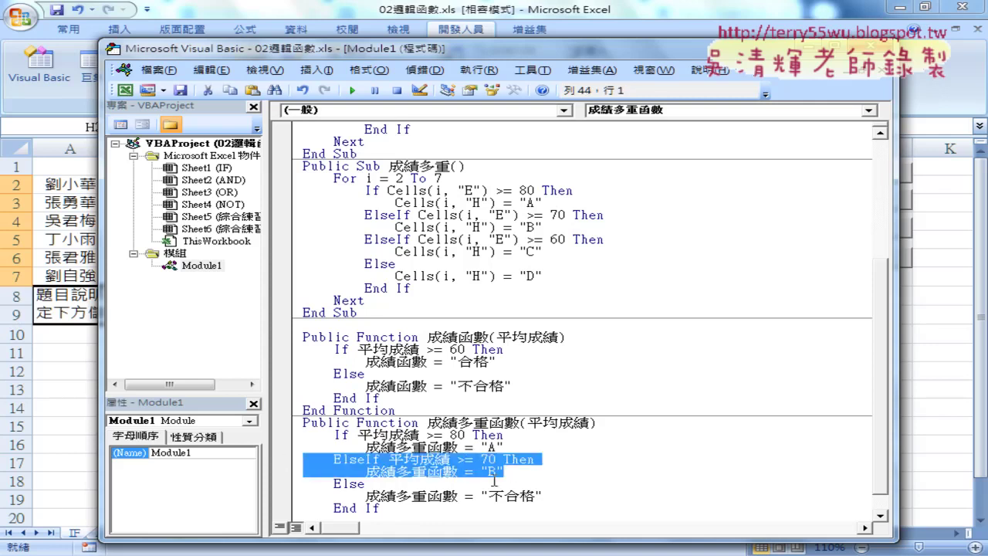
Add another ElseIf branch for 平均成績 >= 60 returning "C".
{"action": "left_click", "coordinate": [516, 471]}
{"action": "key", "text": "Return"}
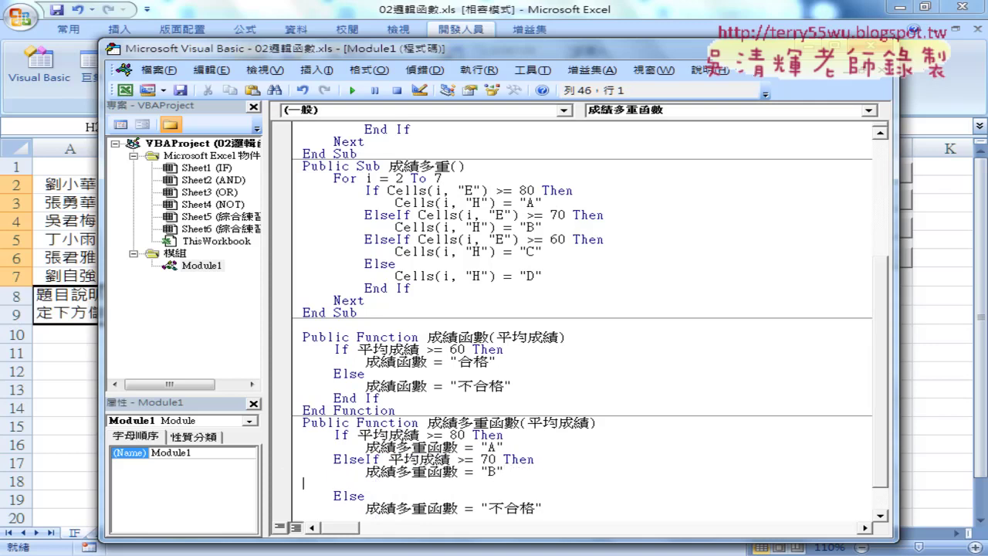
{"action": "type", "text": "ElseIf 平均成績 >= 70 Then         成績多重函數 = \"B\""}
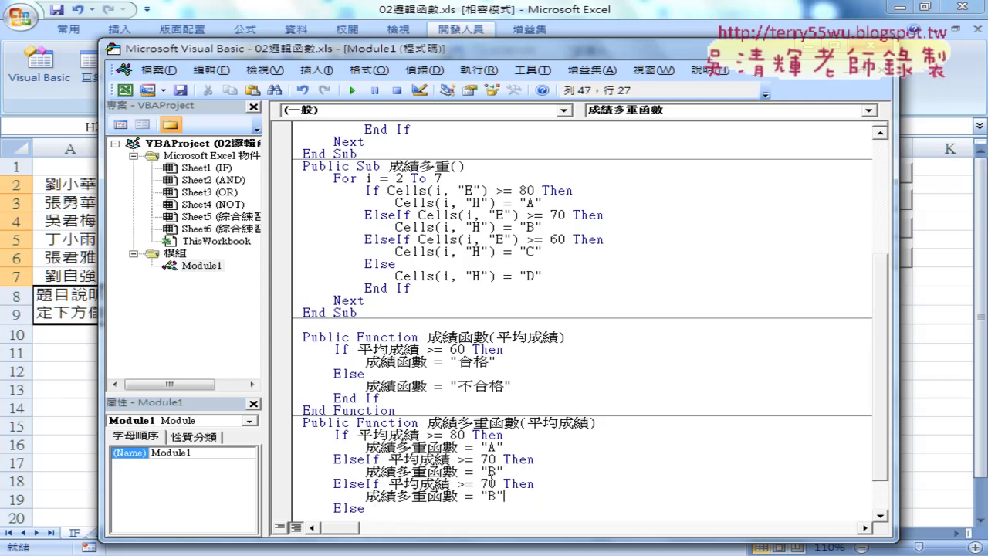
{"action": "left_click_drag", "start_coordinate": [488, 483], "coordinate": [481, 483]}
{"action": "type", "text": "6"}
{"action": "scroll", "coordinate": [487, 481], "scroll_direction": "down", "scroll_amount": 1}
{"action": "left_click_drag", "start_coordinate": [495, 446], "coordinate": [489, 446]}
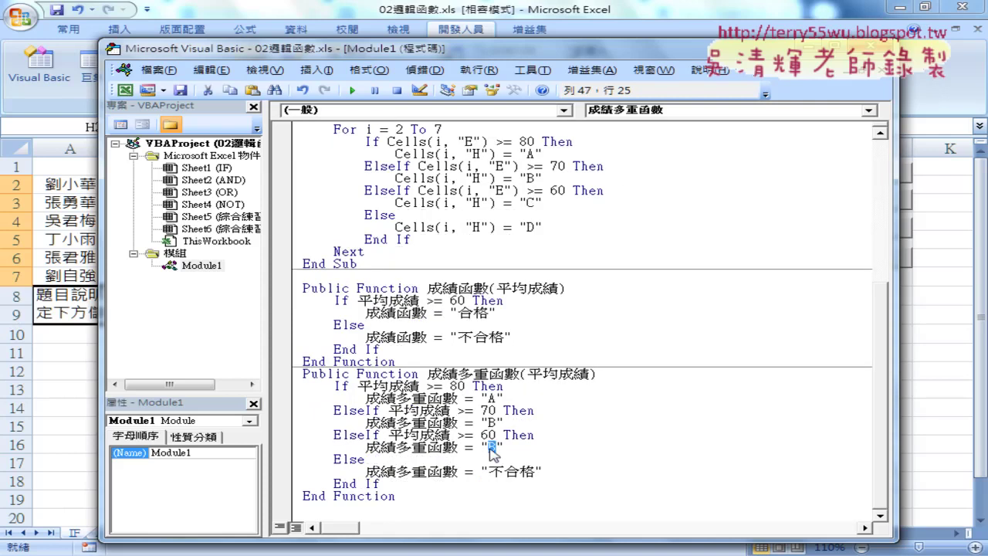
{"action": "type", "text": "C"}
Make the Else branch return "D" instead of 不合格.
{"action": "left_click_drag", "start_coordinate": [487, 471], "coordinate": [532, 469]}
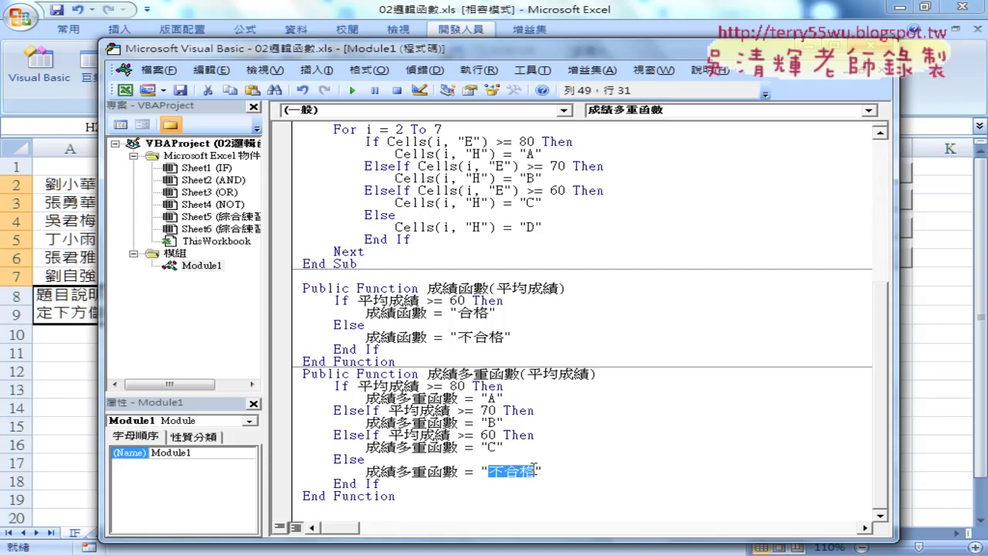
{"action": "type", "text": "D"}
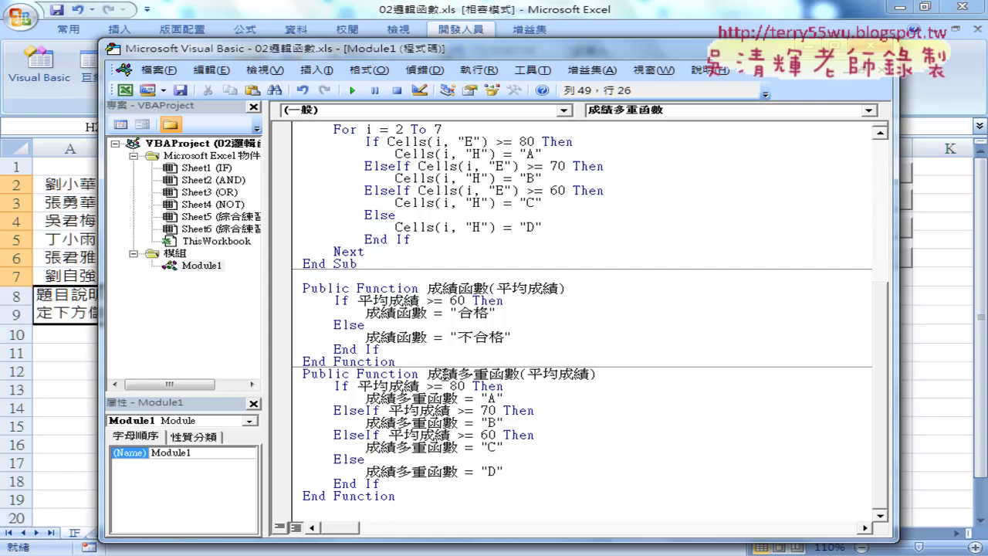
{"action": "left_click_drag", "start_coordinate": [428, 373], "coordinate": [518, 373]}
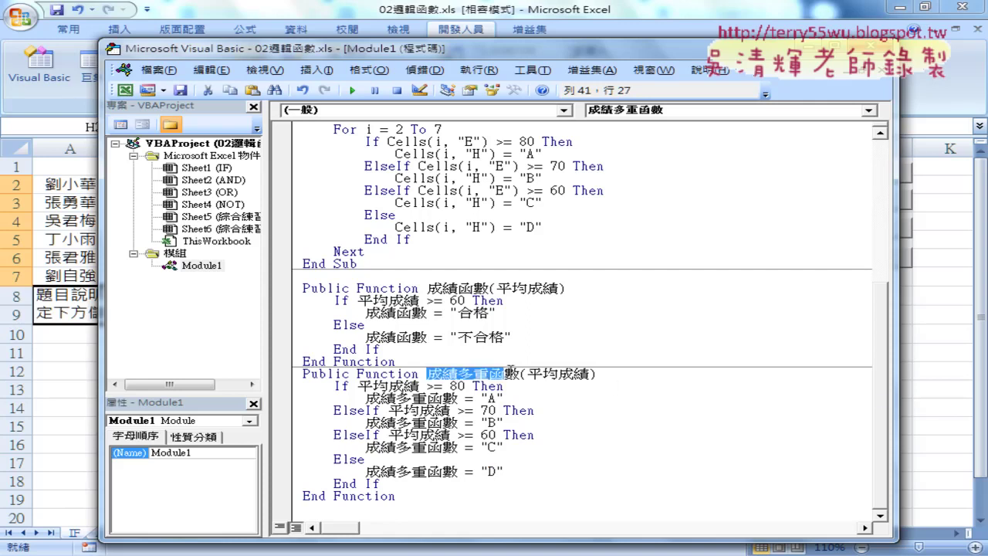
Enter =成績多重函數(E2) in H2 and fill it down to H7.
{"action": "left_click", "coordinate": [920, 391]}
{"action": "left_click", "coordinate": [718, 179]}
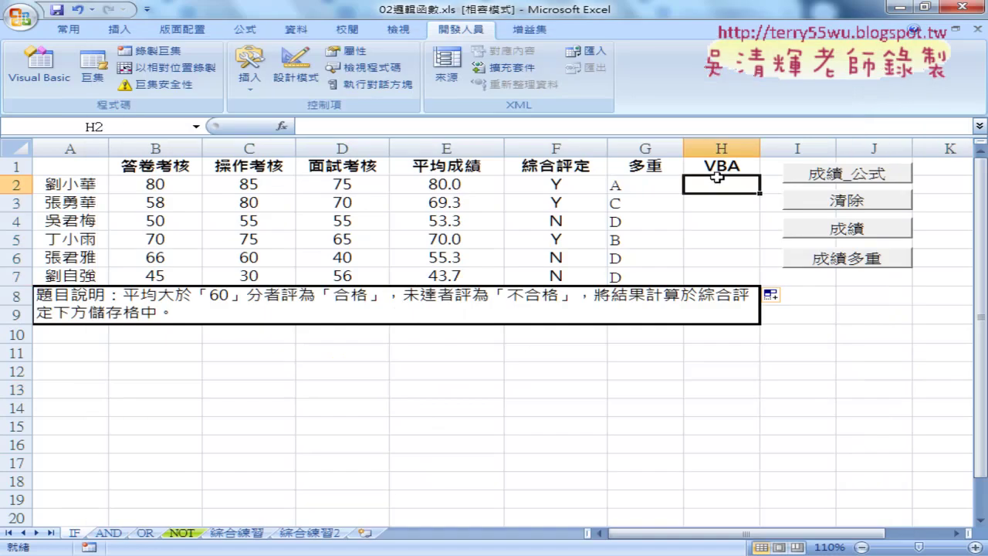
{"action": "left_click", "coordinate": [282, 126]}
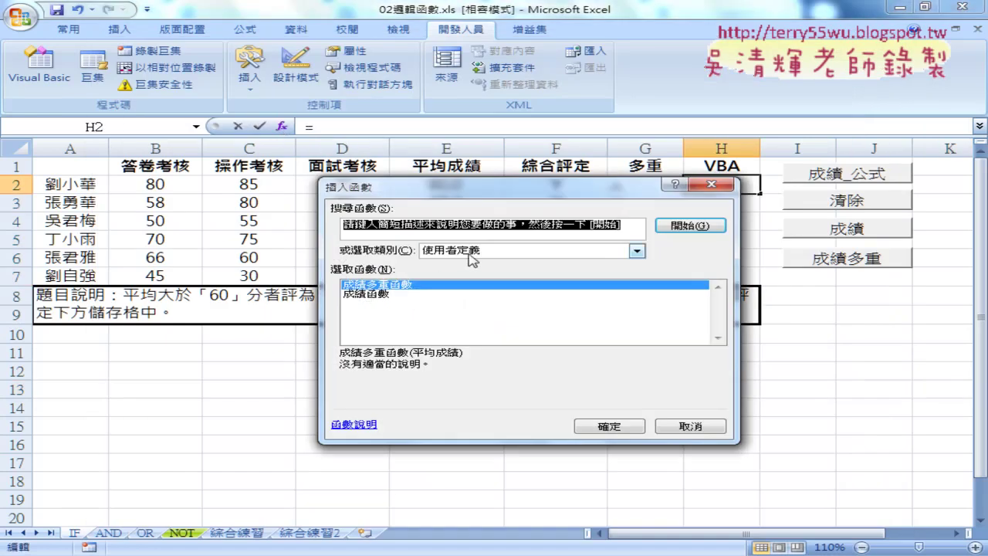
{"action": "double_click", "coordinate": [469, 254]}
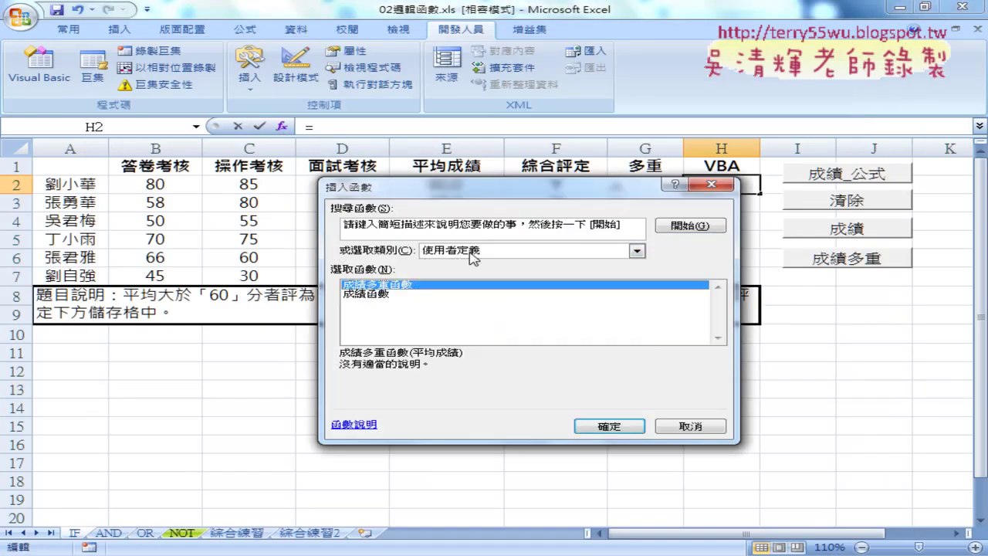
{"action": "double_click", "coordinate": [415, 284]}
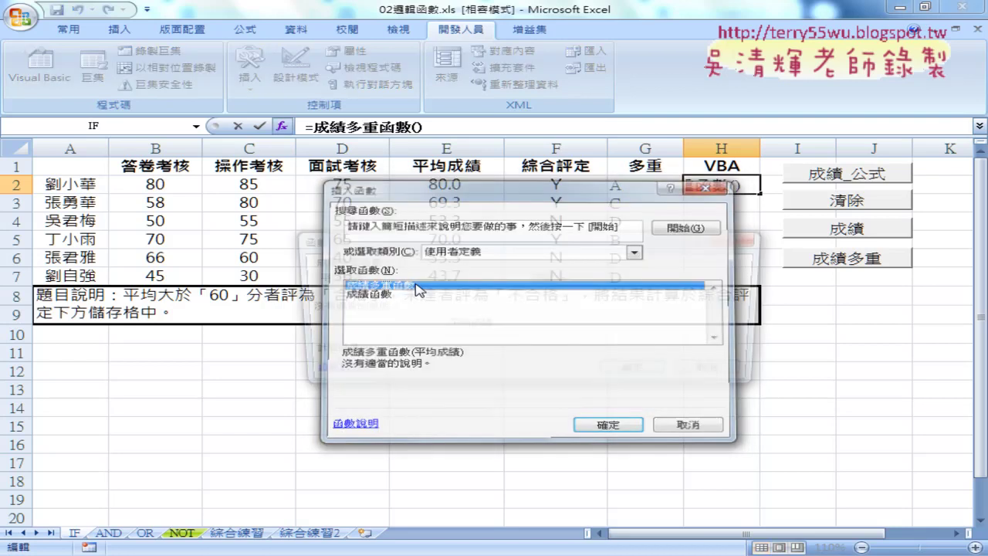
{"action": "left_click", "coordinate": [438, 184]}
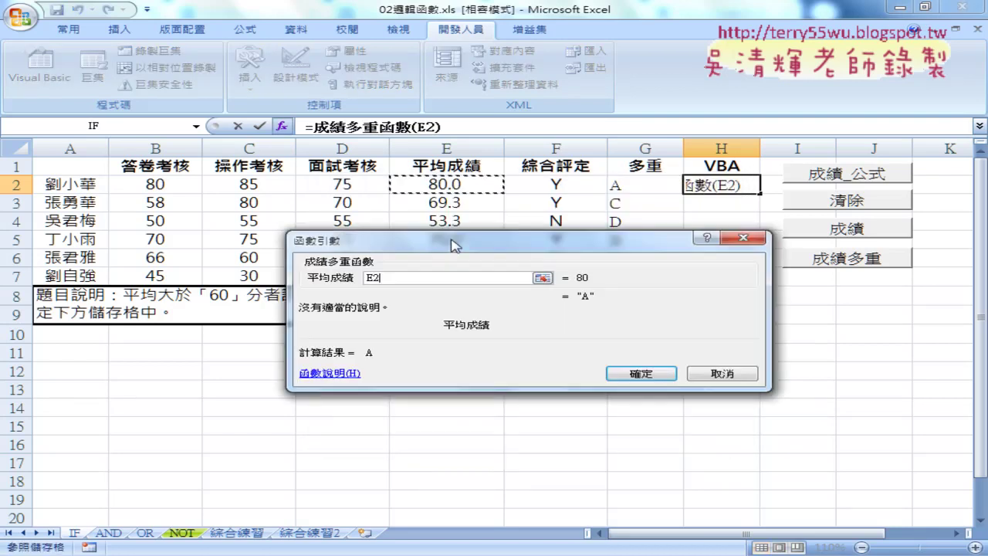
{"action": "left_click", "coordinate": [641, 374]}
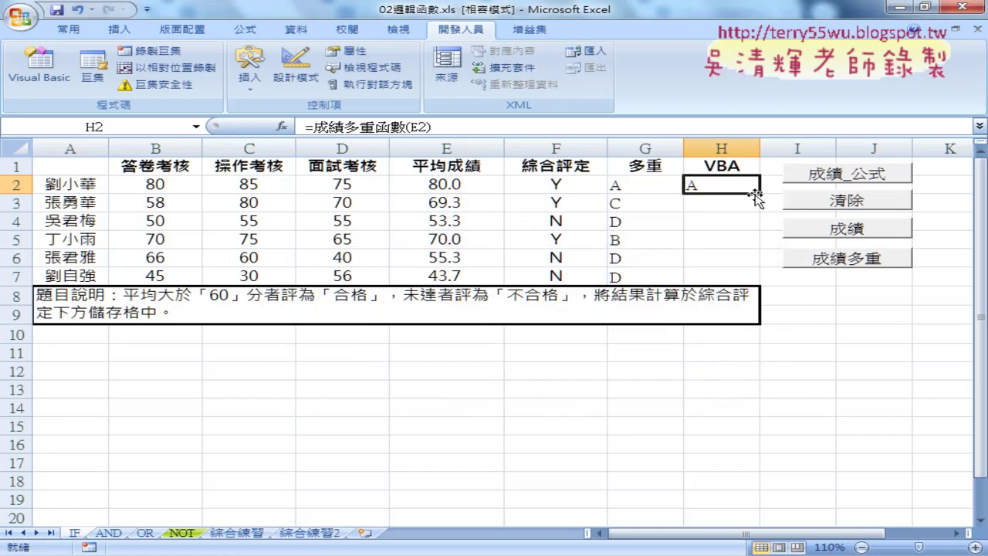
{"action": "left_click_drag", "start_coordinate": [759, 192], "coordinate": [743, 280]}
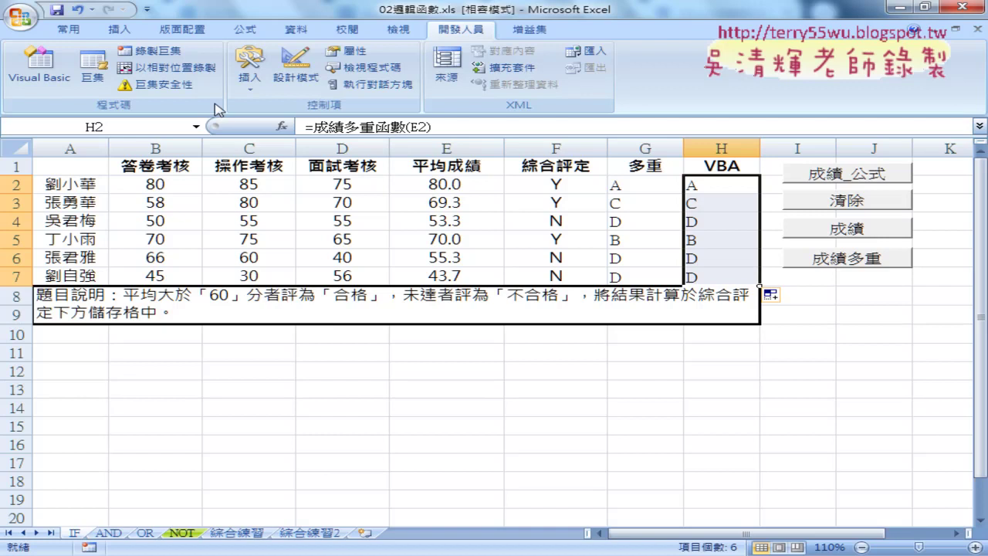
{"action": "left_click", "coordinate": [38, 66]}
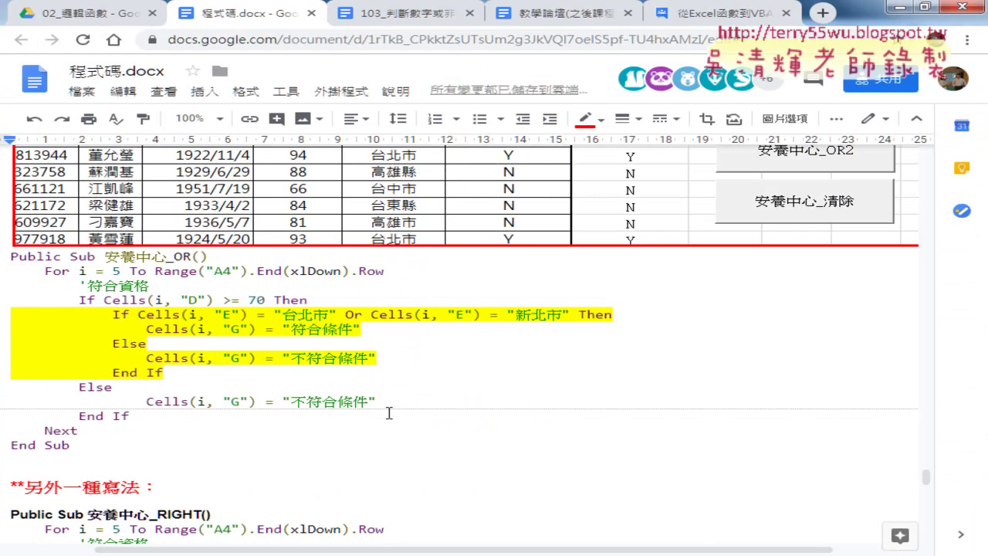
Scroll 程式碼.docx back up to the 成績函數 pass/fail and four-grade 成績多重函數 listings above the AND example.
{"action": "scroll", "coordinate": [389, 412], "scroll_direction": "down", "scroll_amount": 10}
{"action": "scroll", "coordinate": [389, 413], "scroll_direction": "down", "scroll_amount": 10}
{"action": "scroll", "coordinate": [388, 413], "scroll_direction": "down", "scroll_amount": 10}
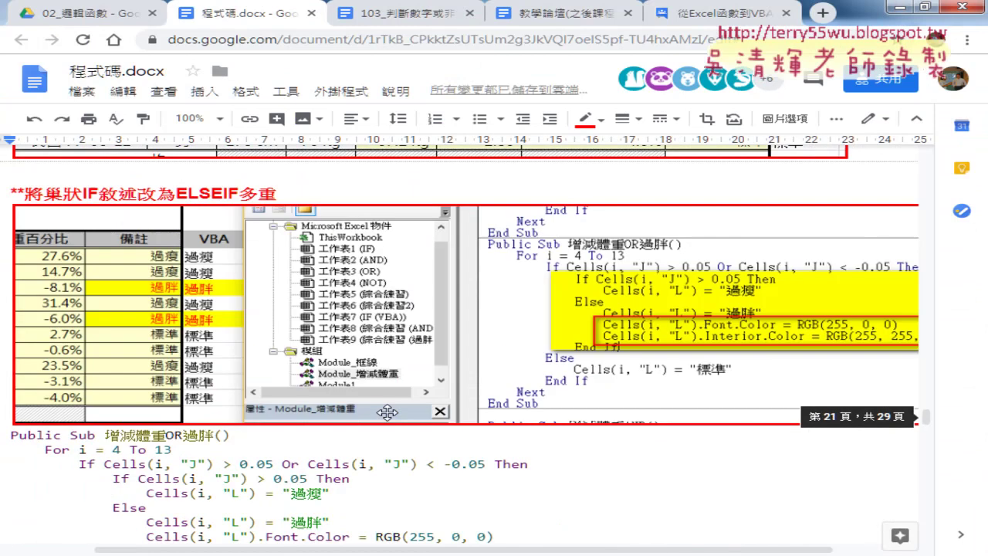
{"action": "scroll", "coordinate": [387, 412], "scroll_direction": "up", "scroll_amount": 10}
{"action": "scroll", "coordinate": [387, 413], "scroll_direction": "up", "scroll_amount": 5}
{"action": "scroll", "coordinate": [388, 413], "scroll_direction": "up", "scroll_amount": 5}
{"action": "scroll", "coordinate": [387, 413], "scroll_direction": "up", "scroll_amount": 10}
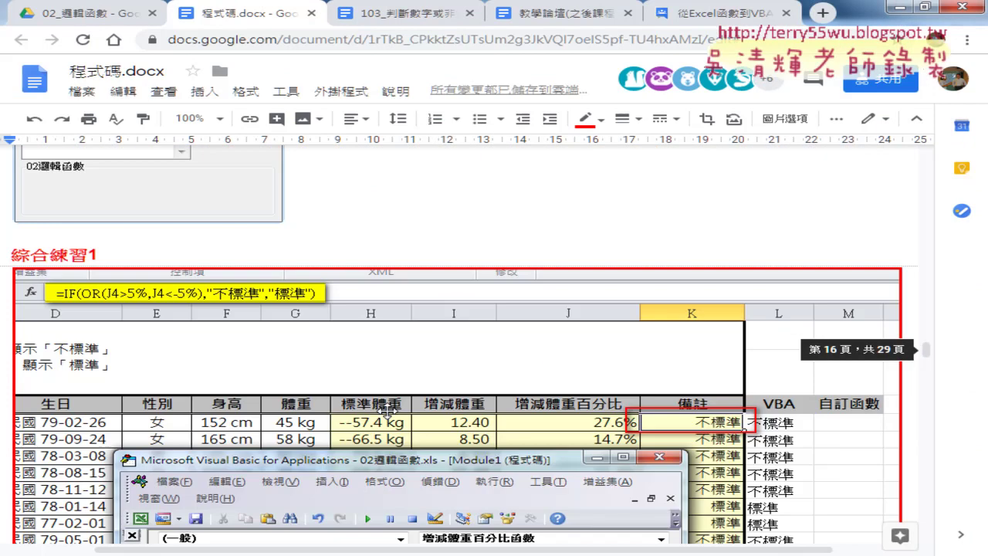
{"action": "scroll", "coordinate": [386, 409], "scroll_direction": "up", "scroll_amount": 5}
{"action": "scroll", "coordinate": [934, 324], "scroll_direction": "up", "scroll_amount": 1}
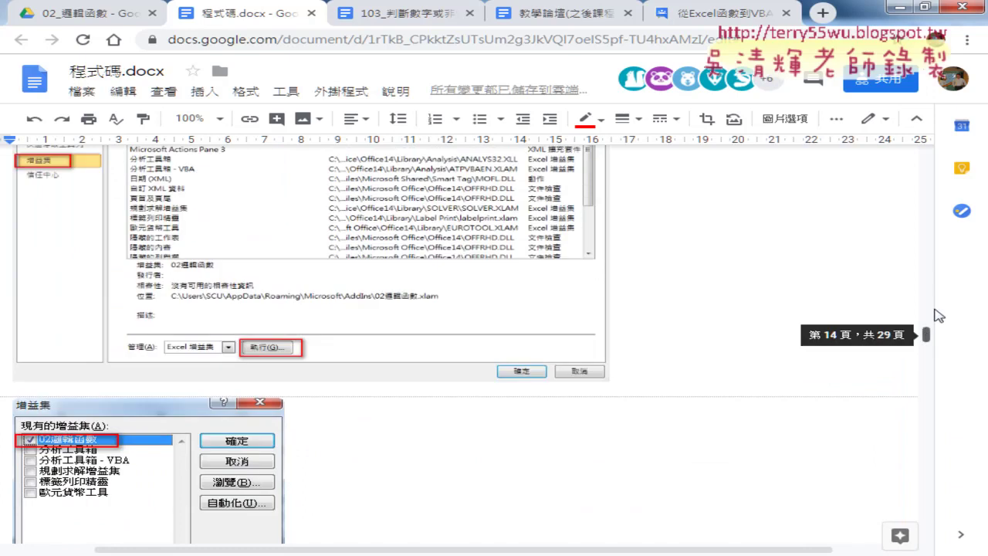
{"action": "left_click_drag", "start_coordinate": [934, 315], "coordinate": [926, 206]}
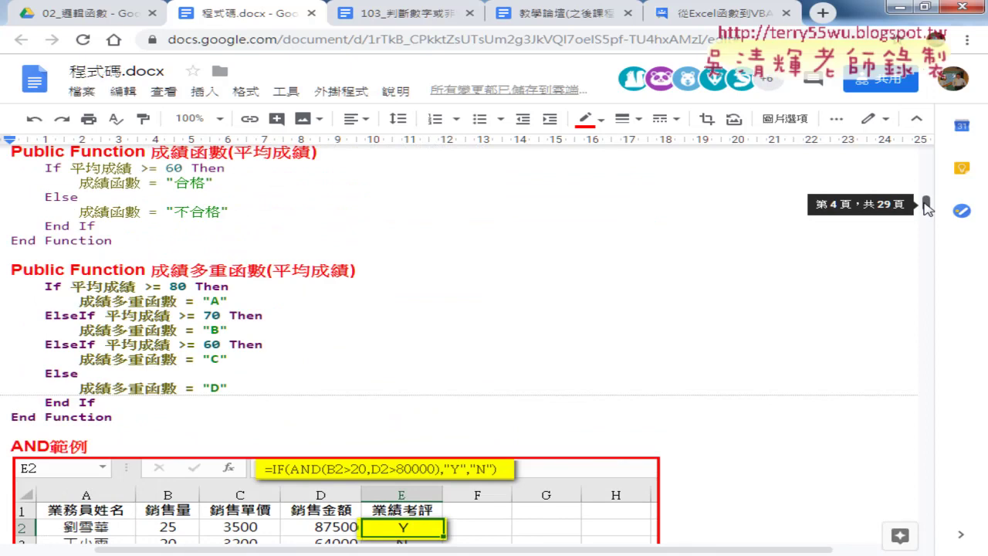